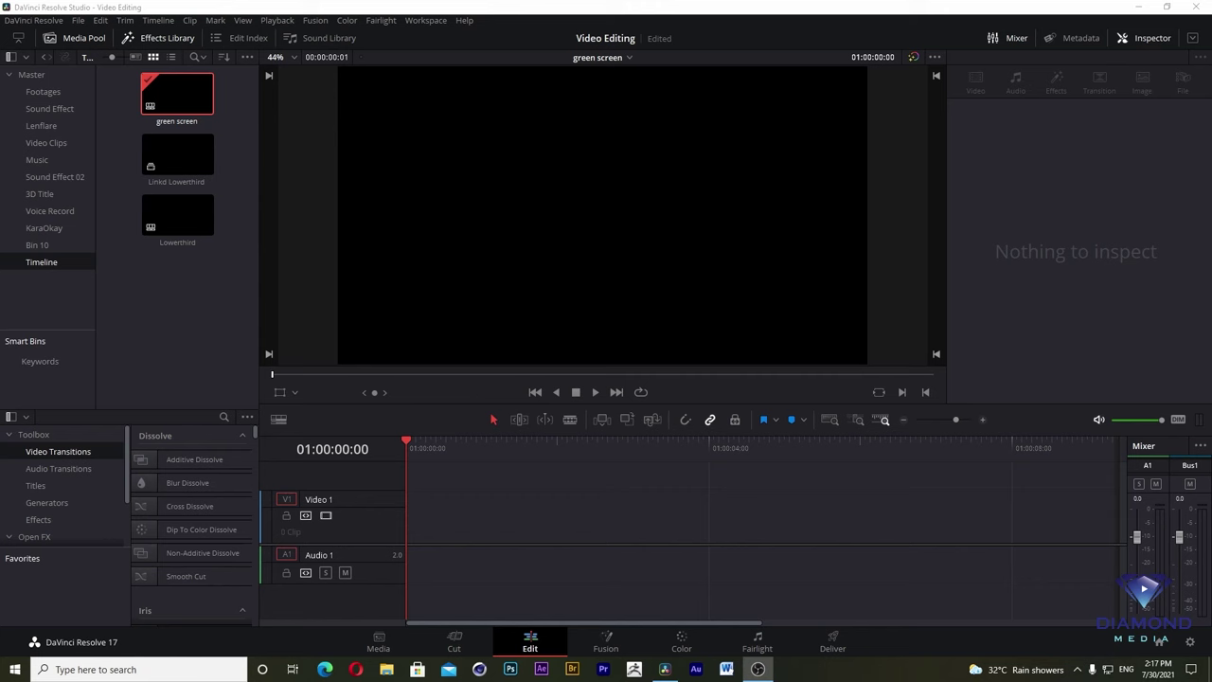
- Minimize the DaVinci Resolve window showing the empty 'green screen' timeline
click(1134, 8)
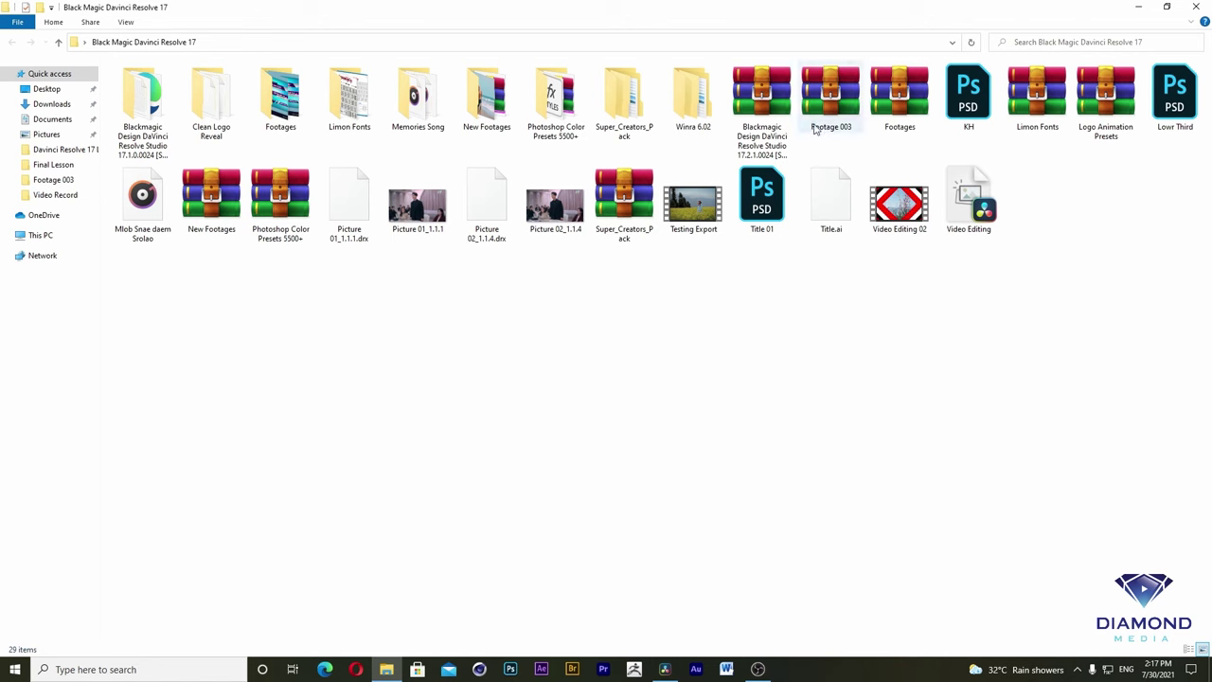
- Extract the Footage 003 archive in place, then switch back to DaVinci Resolve
click(829, 102)
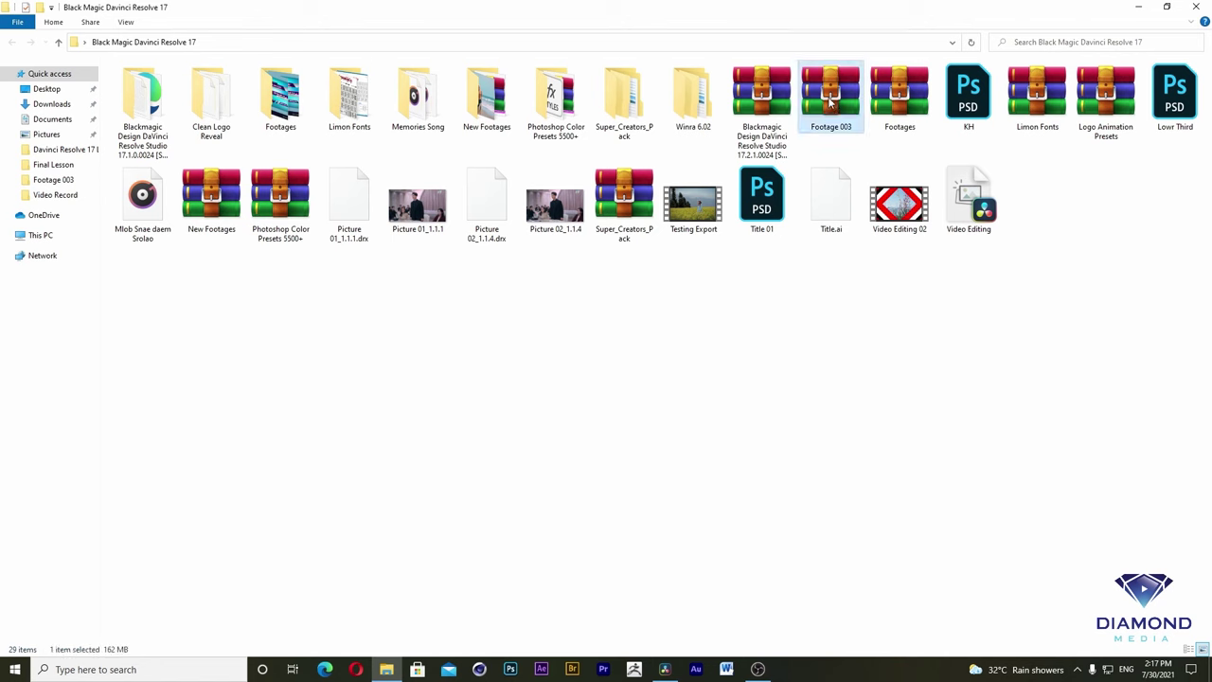
right_click(829, 101)
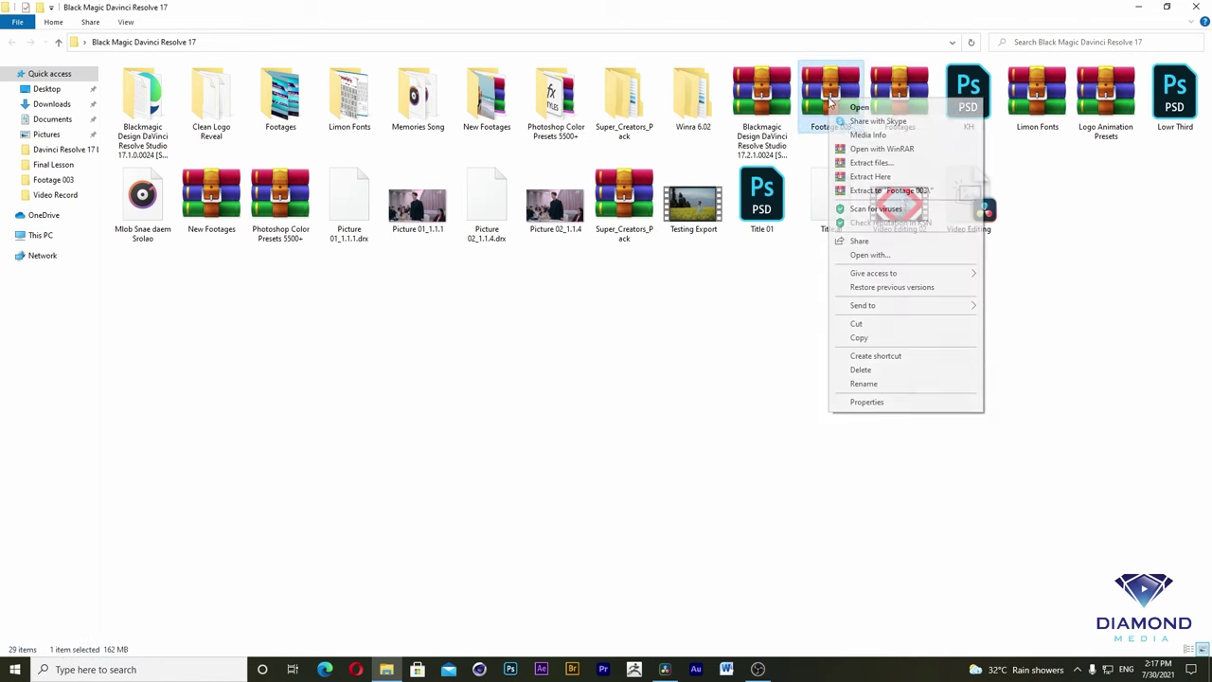
click(870, 177)
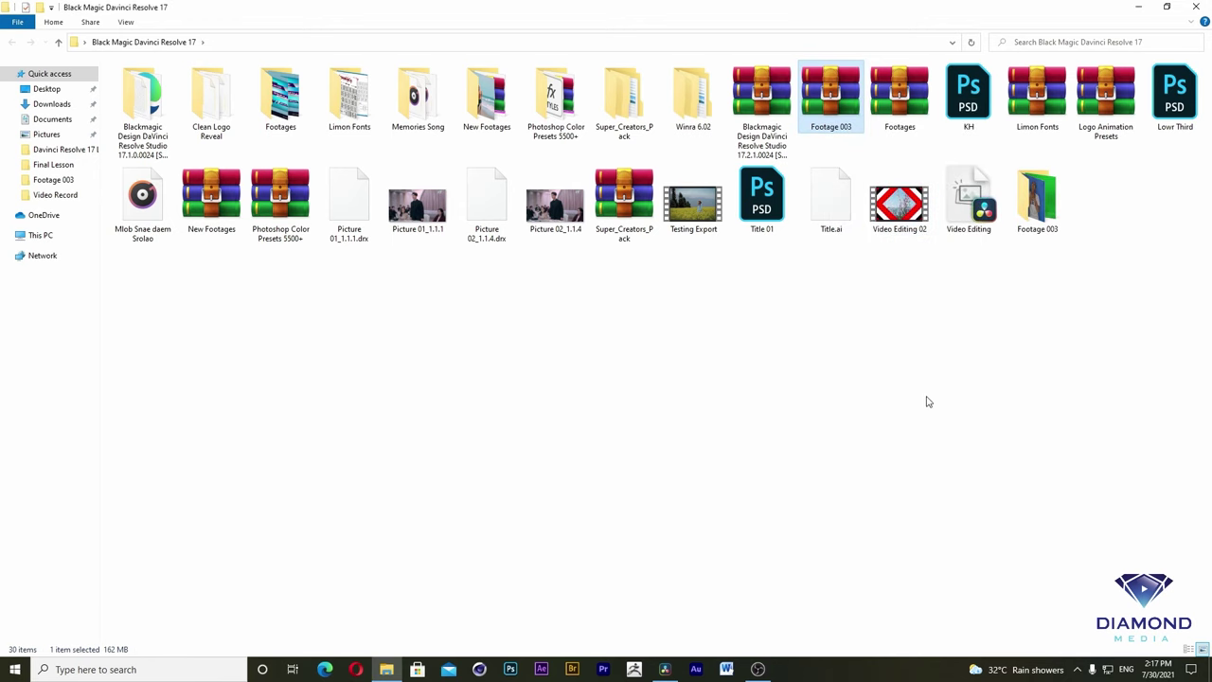
click(666, 668)
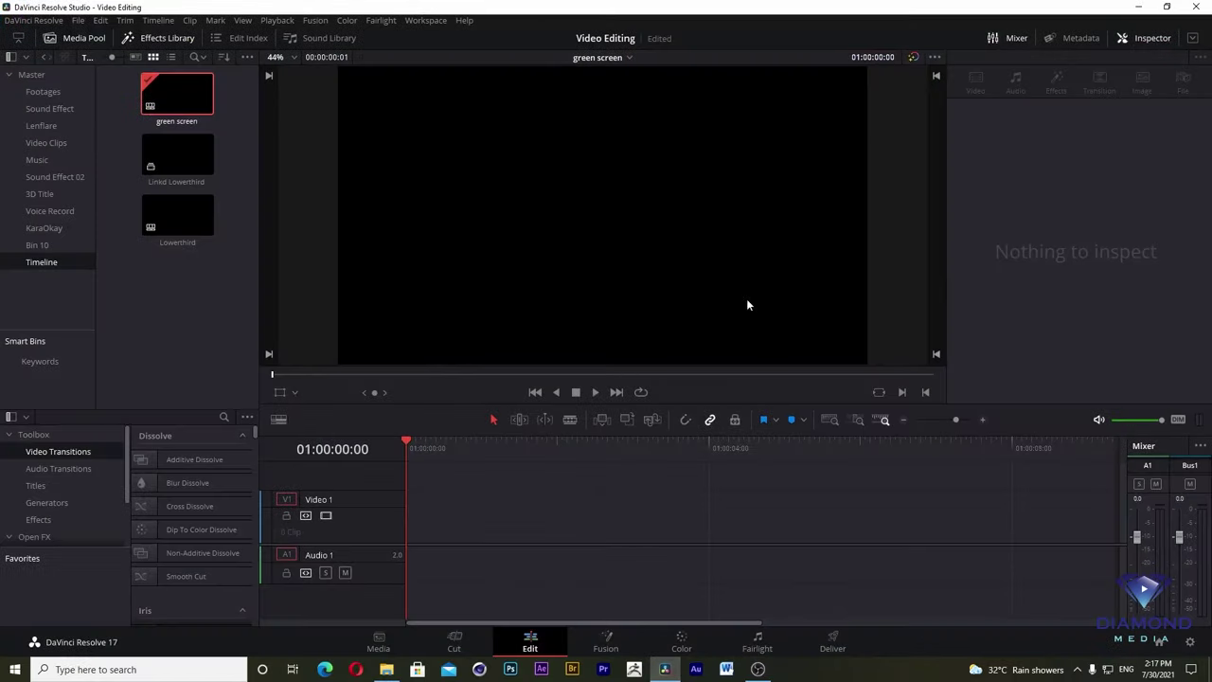
- Import all four clips from the Footage 003 folder into the Footages bin
click(48, 92)
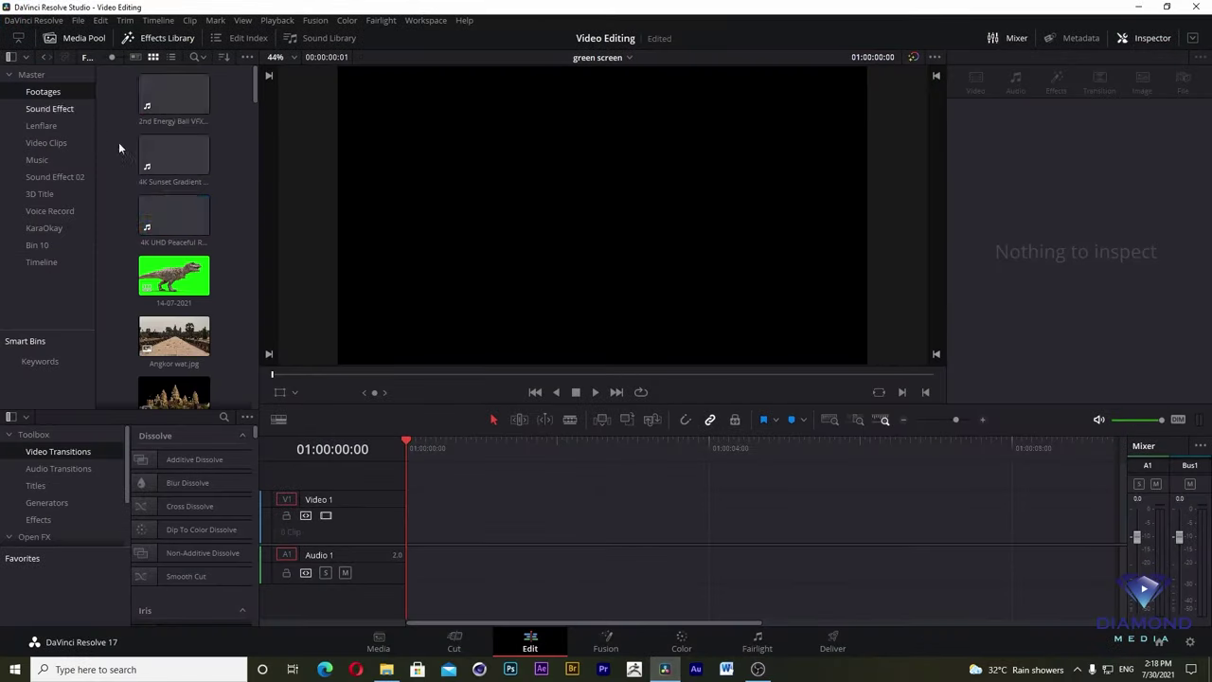
right_click(233, 185)
click(279, 316)
double_click(277, 142)
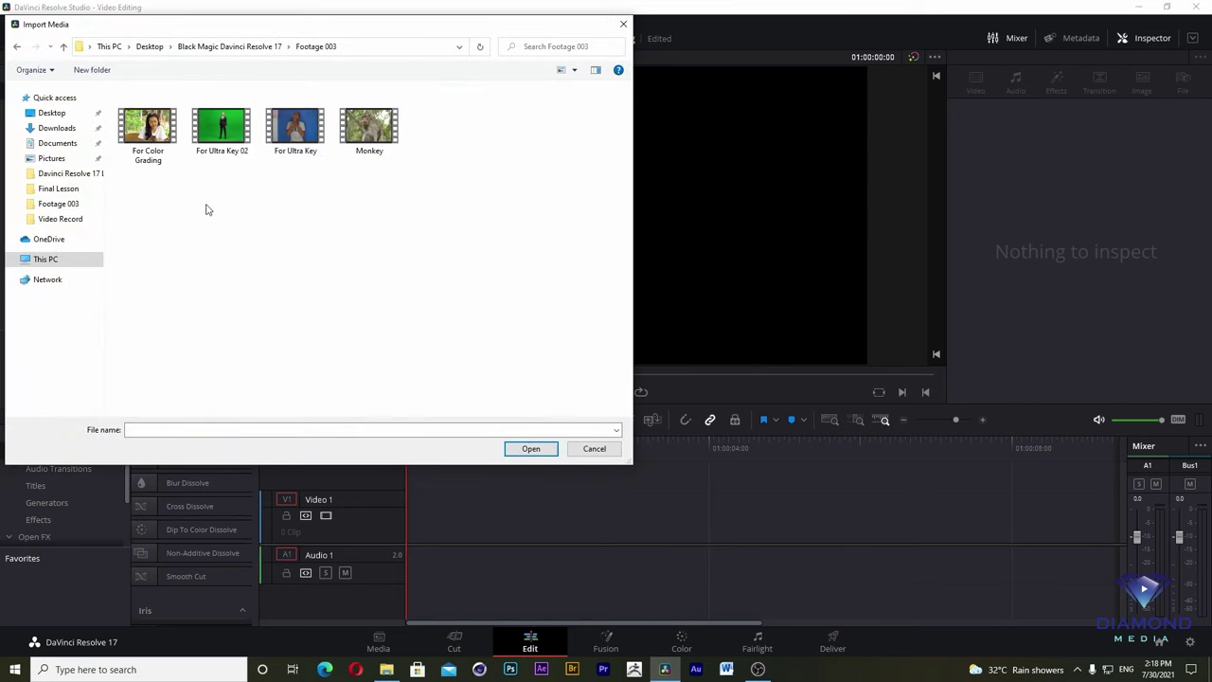
drag(138, 202, 428, 121)
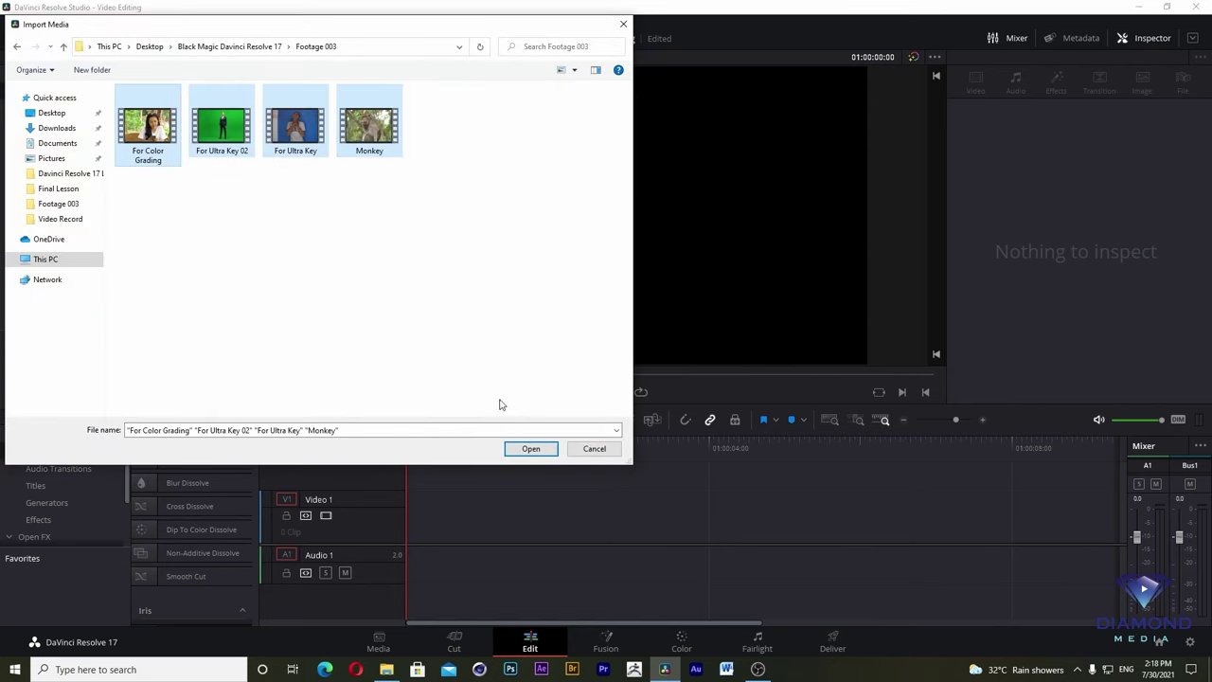
click(533, 448)
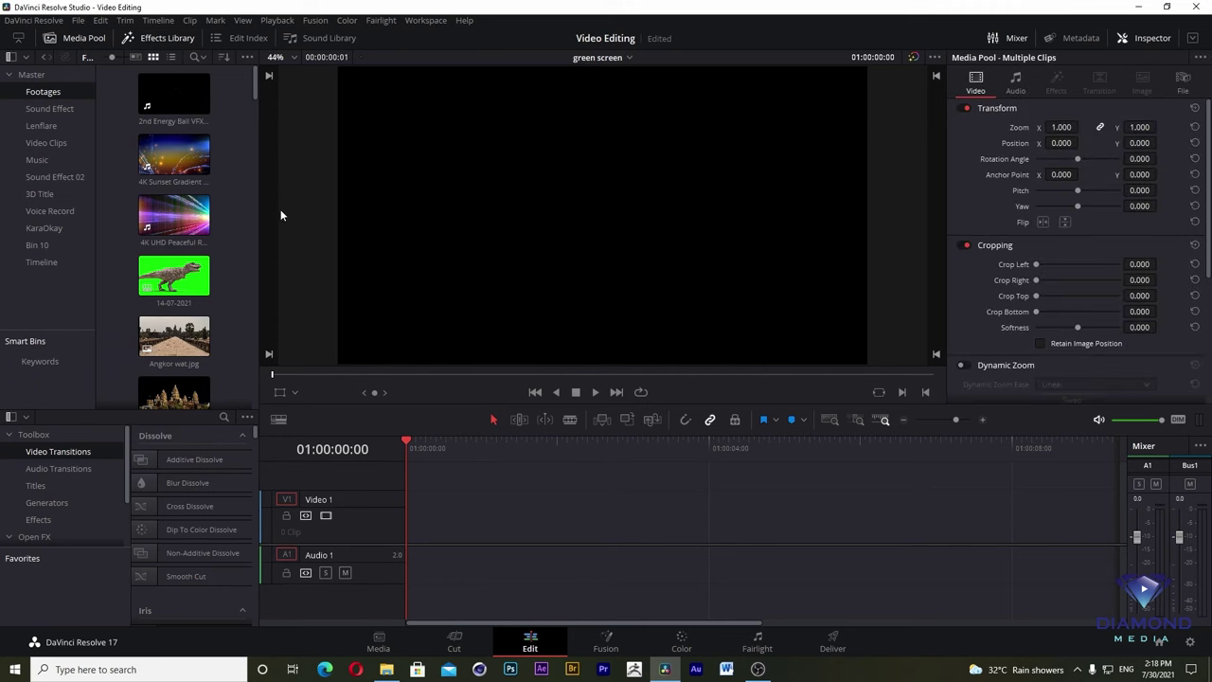
- Rearrange the Media Pool view and select the For Ultra Key.mp4 clip
mouse_move(255, 85)
mouse_down()
mouse_move(226, 374)
mouse_move(217, 212)
mouse_move(215, 254)
mouse_up()
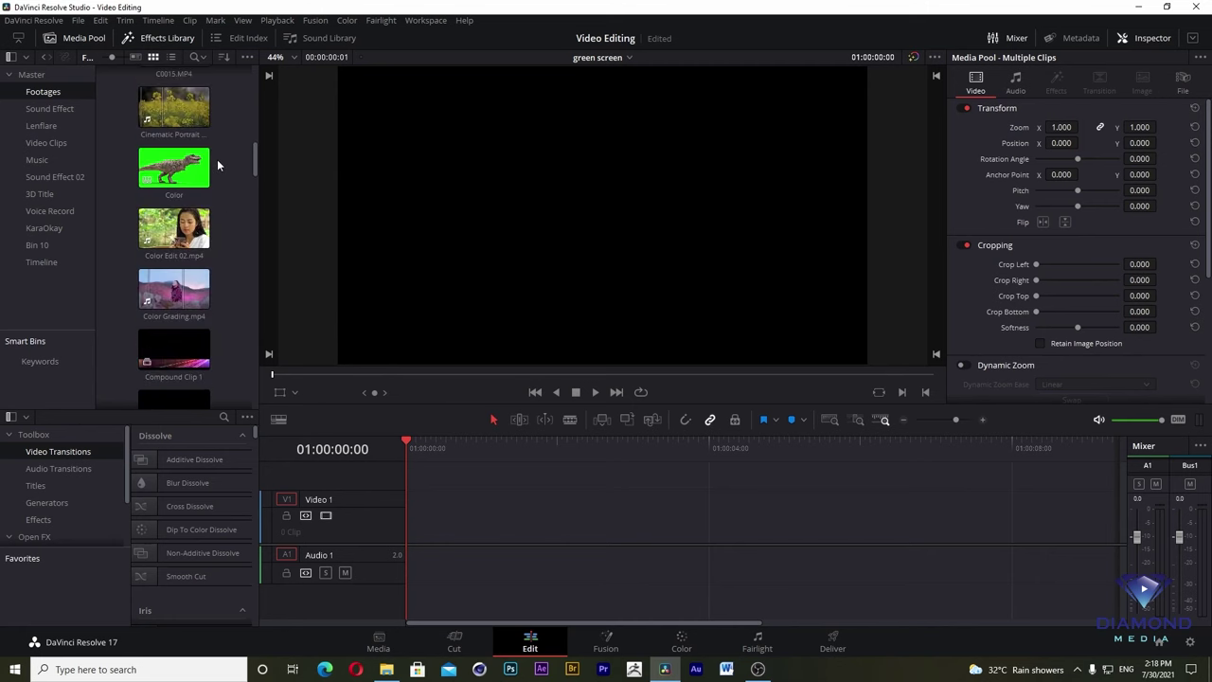
scroll(215, 254, up, 1)
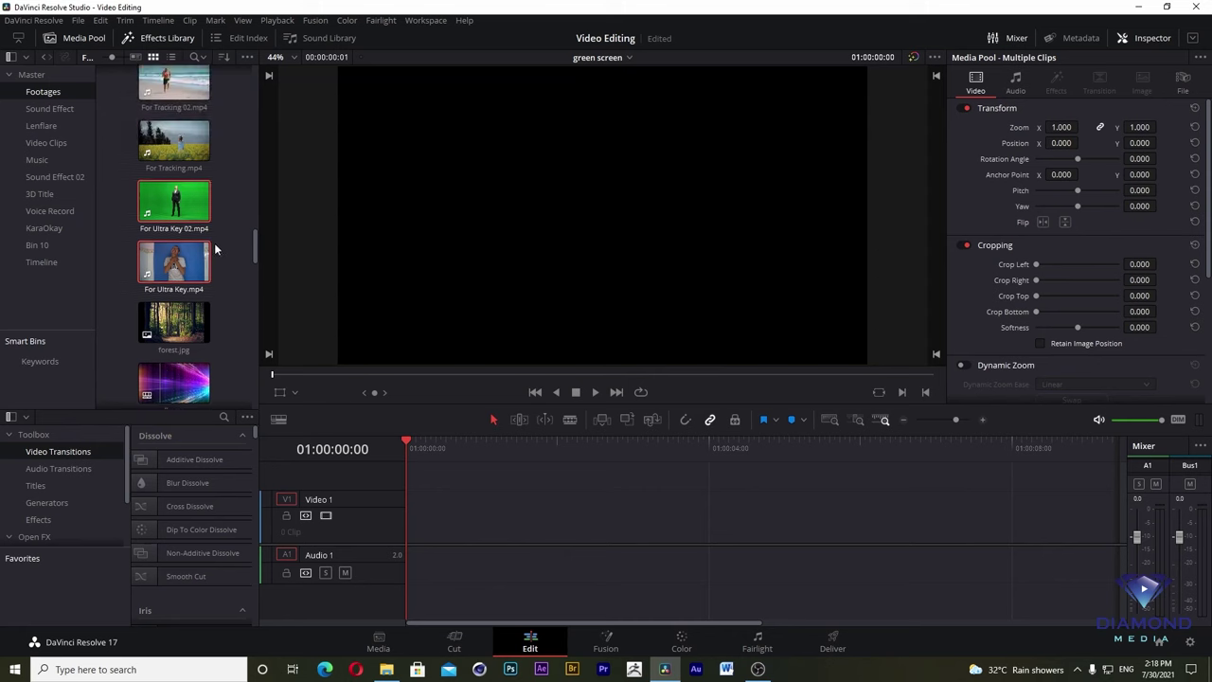
mouse_move(175, 298)
mouse_down()
mouse_move(413, 545)
mouse_move(401, 518)
mouse_up()
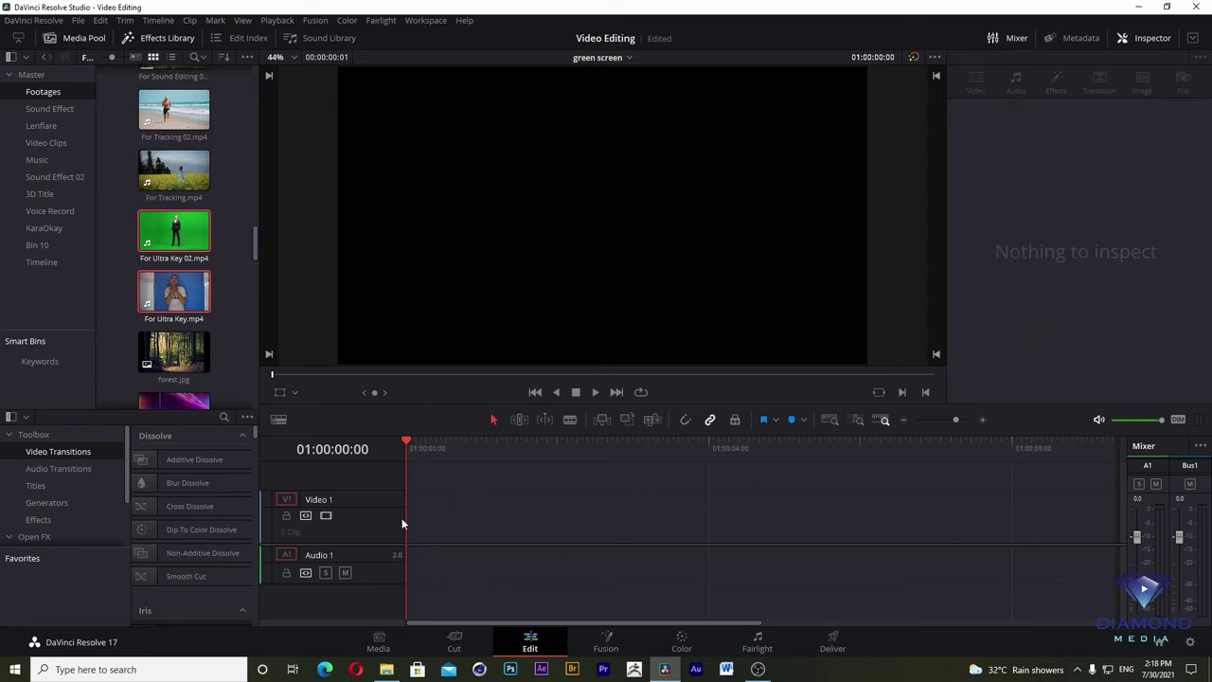
click(184, 288)
- Place For Ultra Key.mp4 at the start of V1 and scrub to about 01:00:02:26
drag(184, 288, 416, 516)
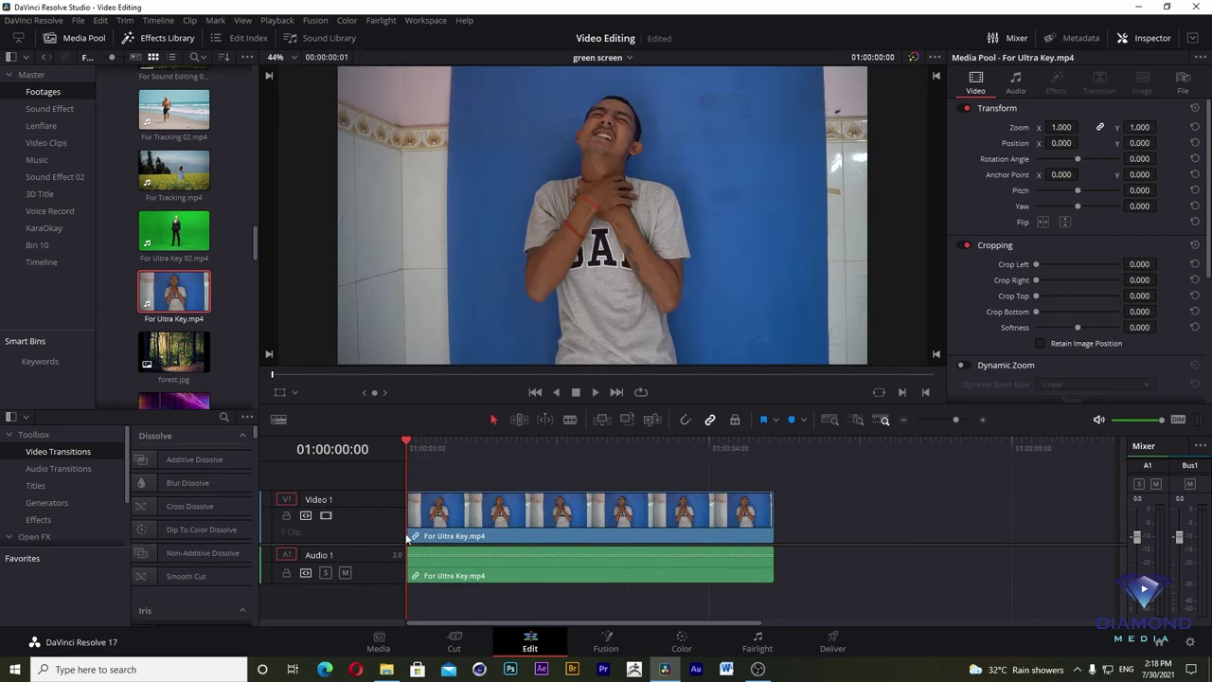
drag(489, 455, 537, 447)
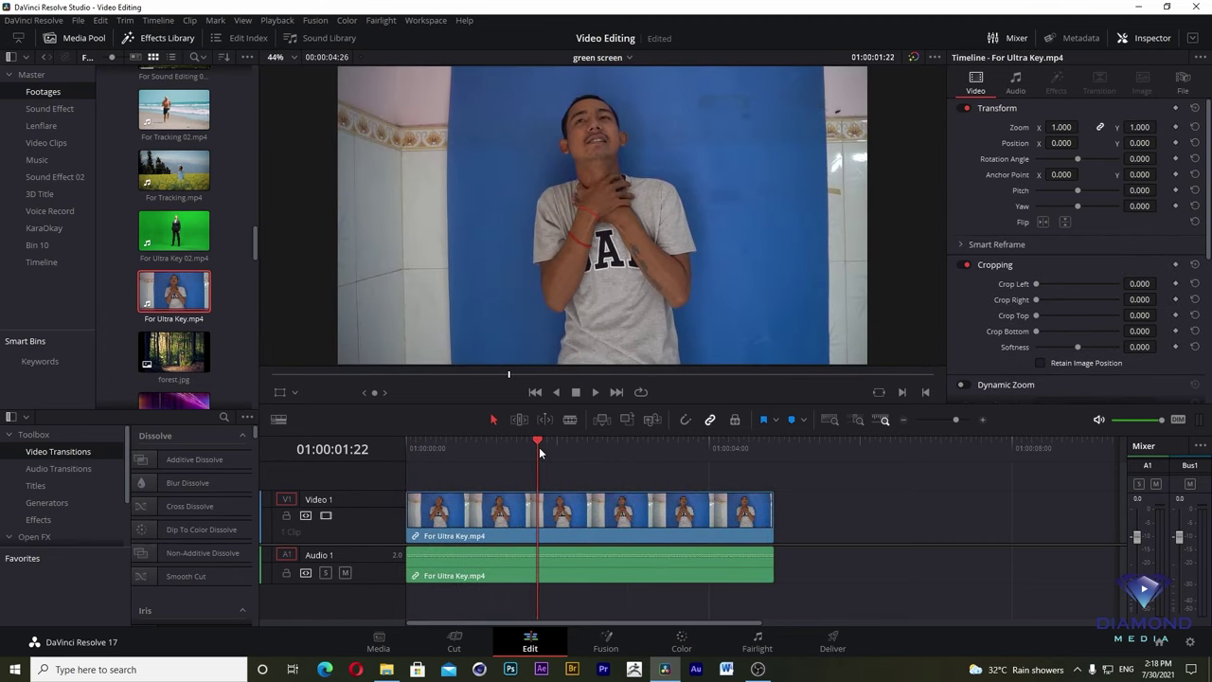
drag(565, 443, 623, 446)
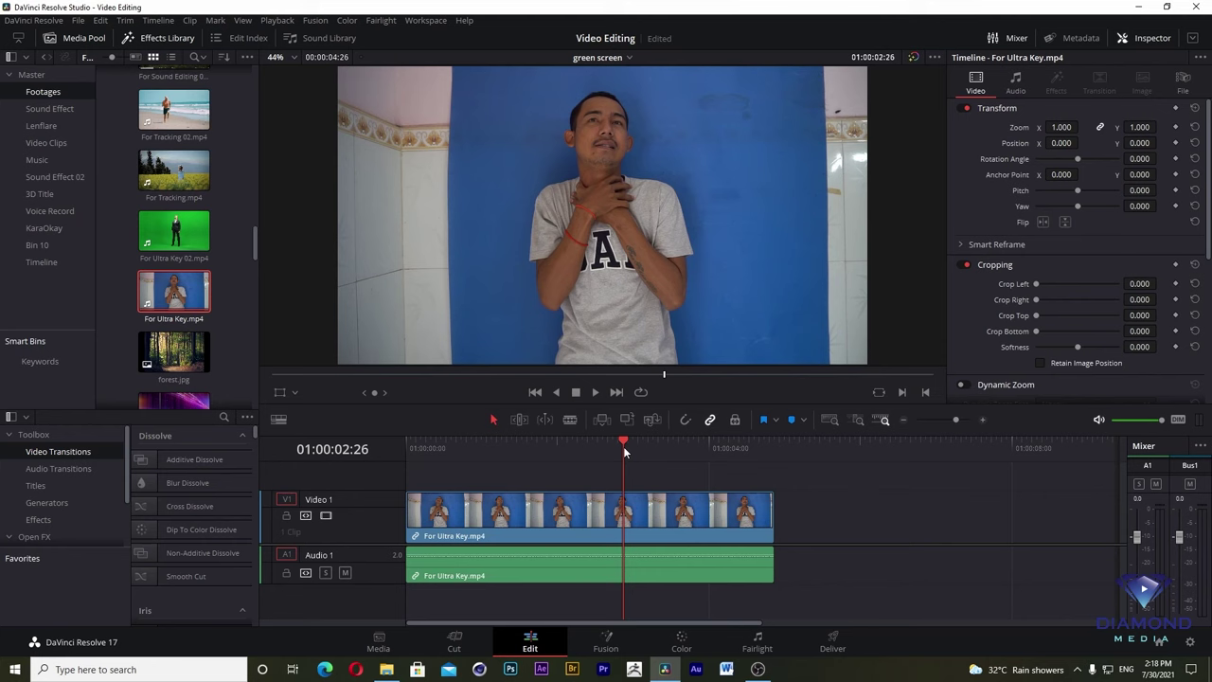
- Preview the green-screen For Ultra Key 02.mp4 and blue-screen For Ultra Key.mp4 clips
click(188, 239)
drag(188, 239, 450, 219)
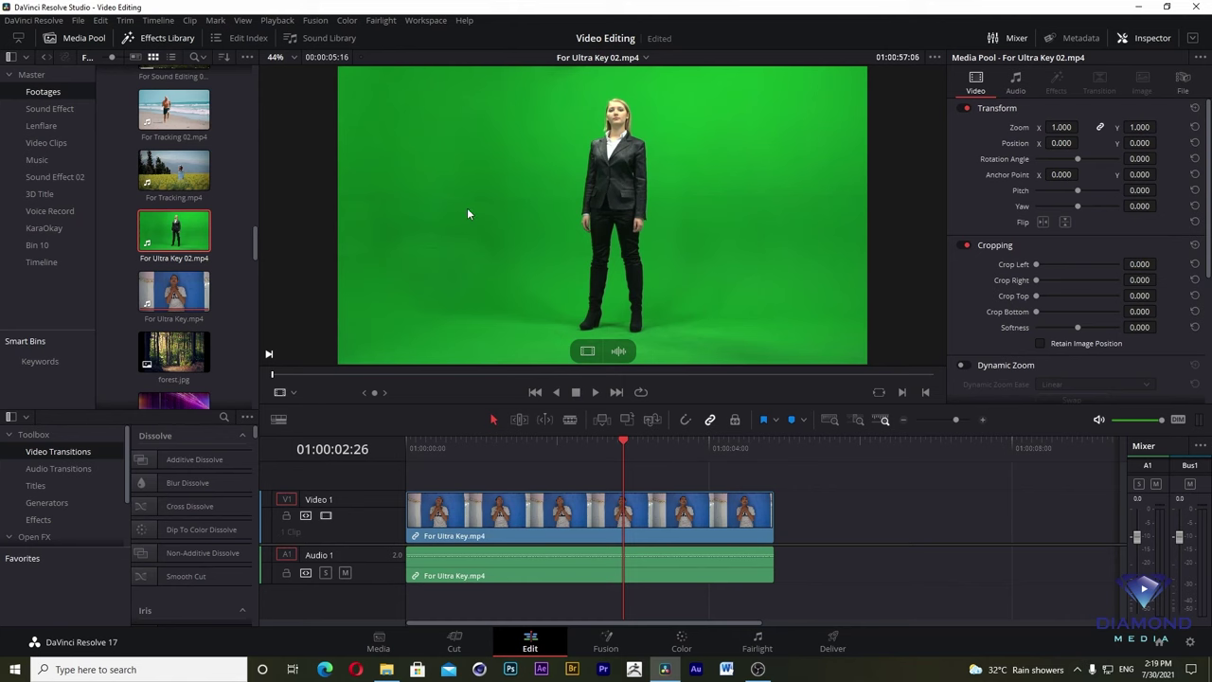
drag(174, 289, 362, 271)
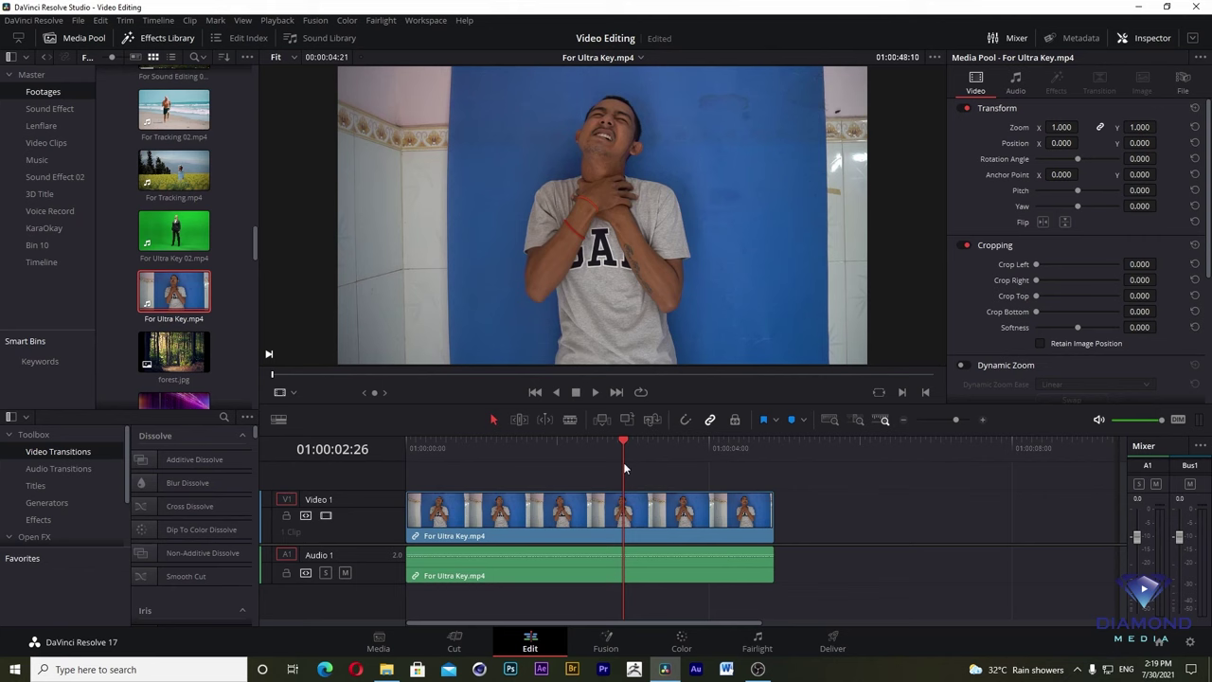
- Open For Ultra Key.mp4 in Fusion, enlarge the node editor and Media Pool, and show the Effects Library
click(606, 644)
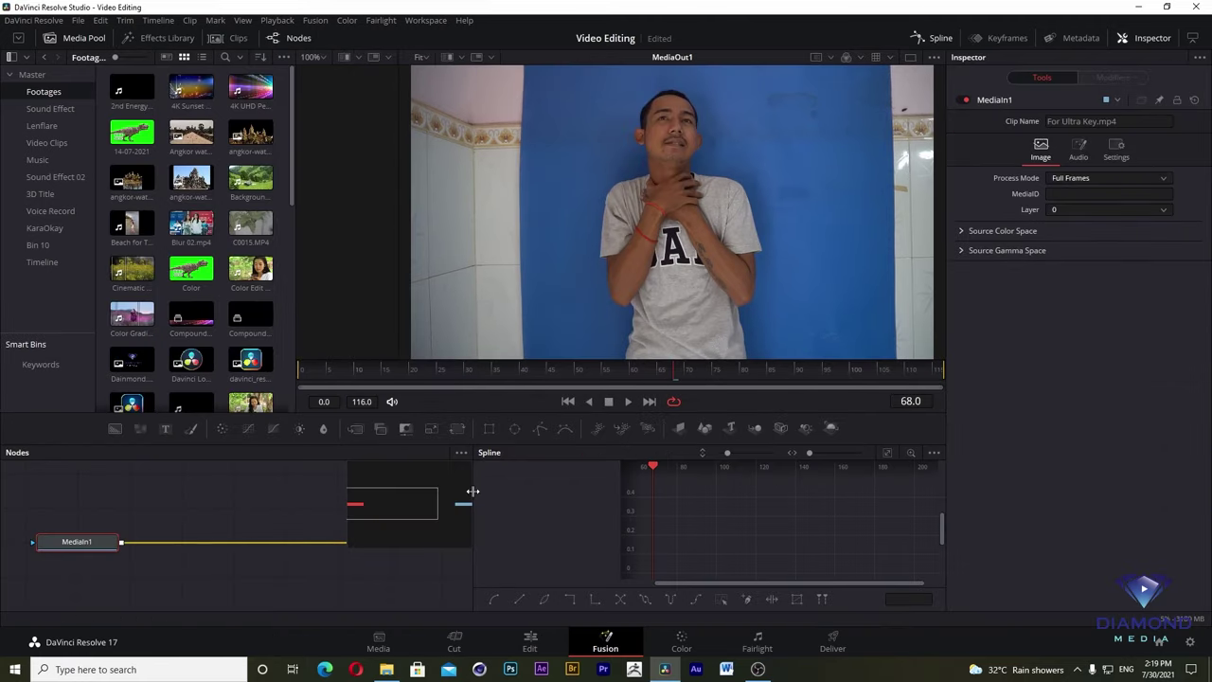
drag(472, 491, 748, 499)
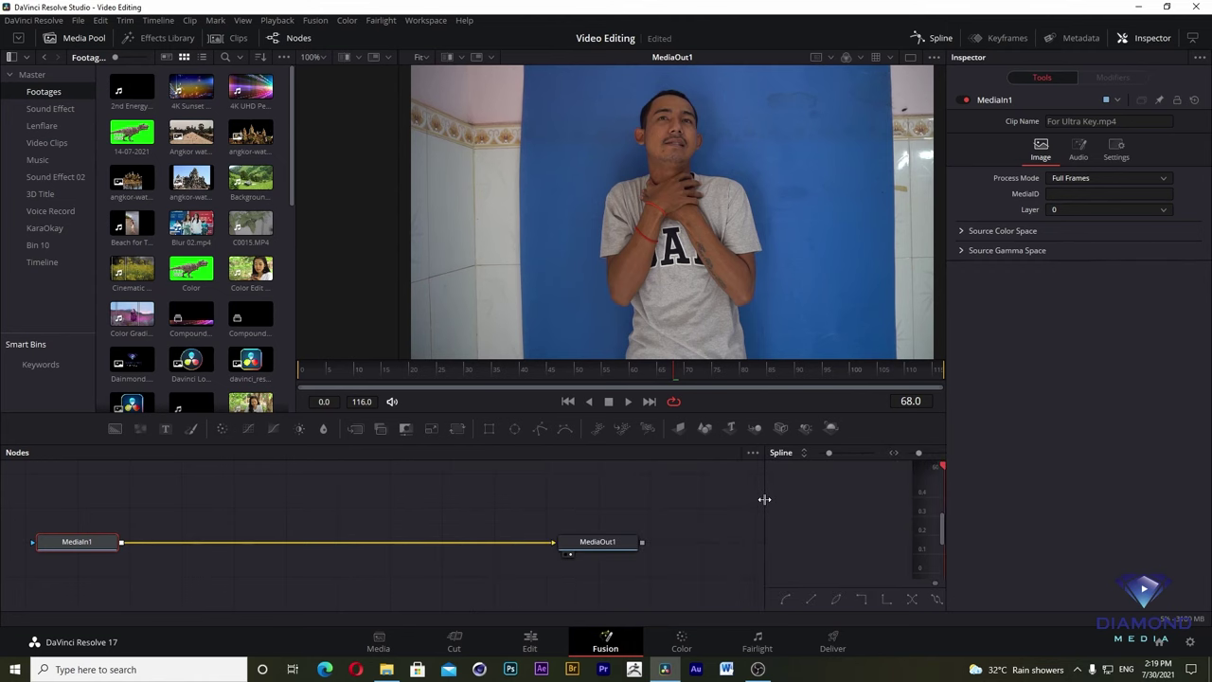
drag(76, 542, 365, 542)
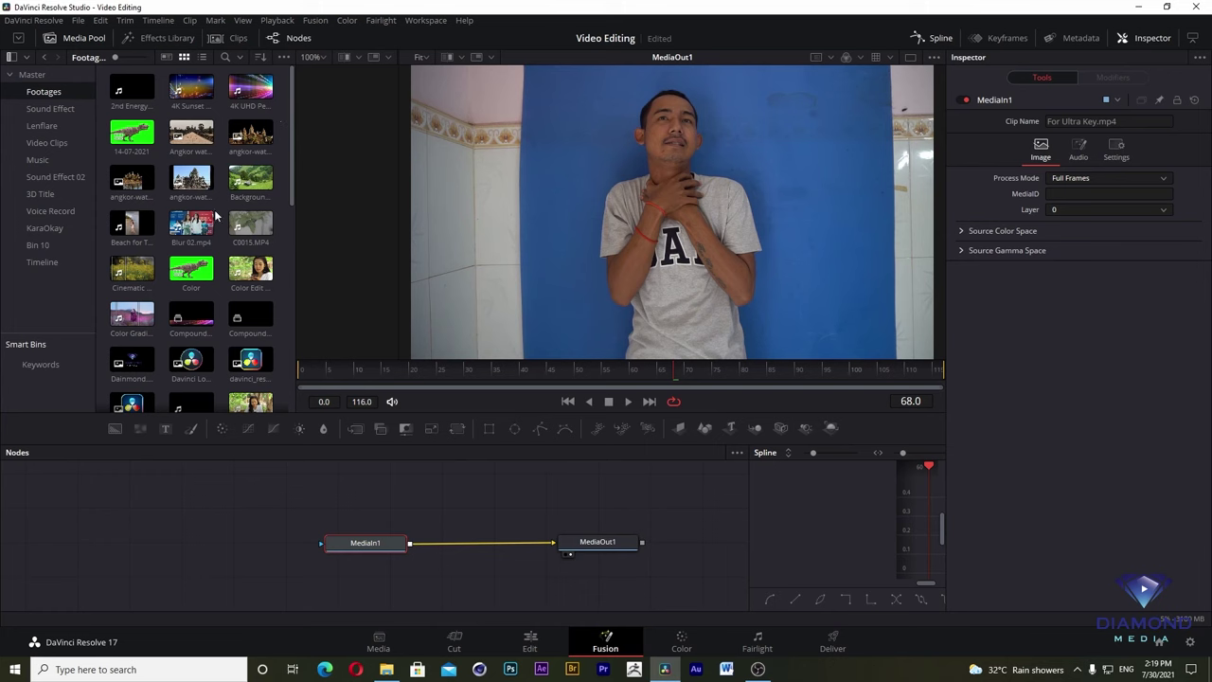
drag(294, 202, 387, 202)
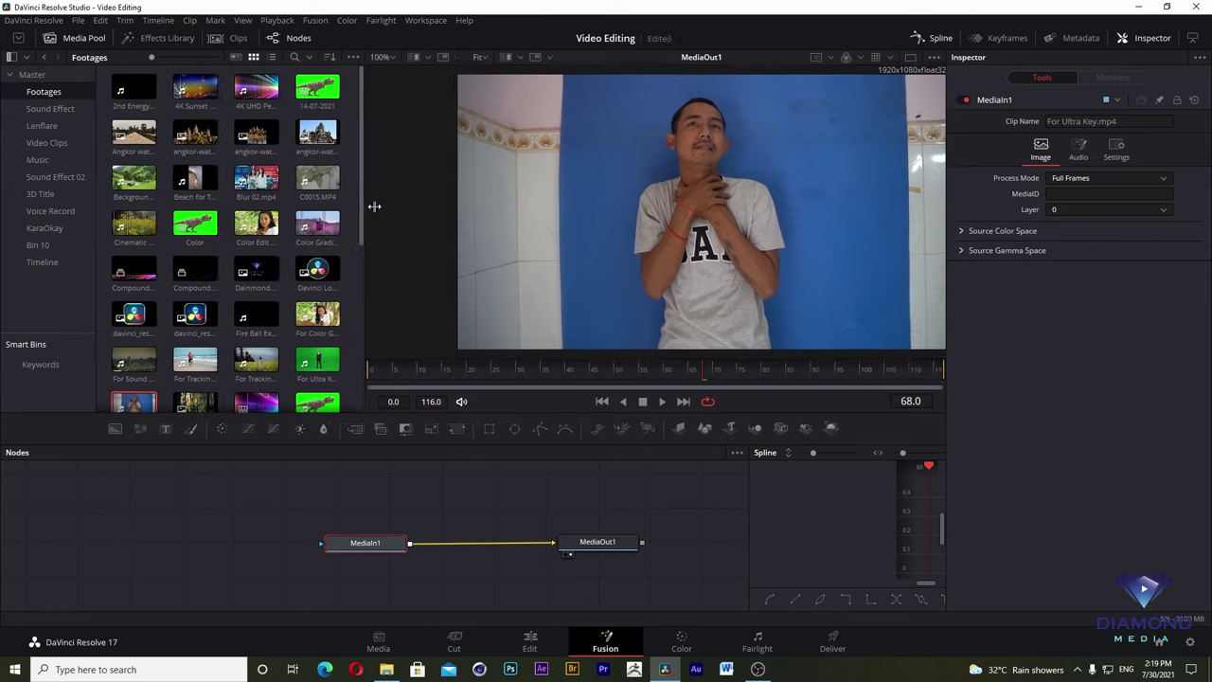
click(155, 40)
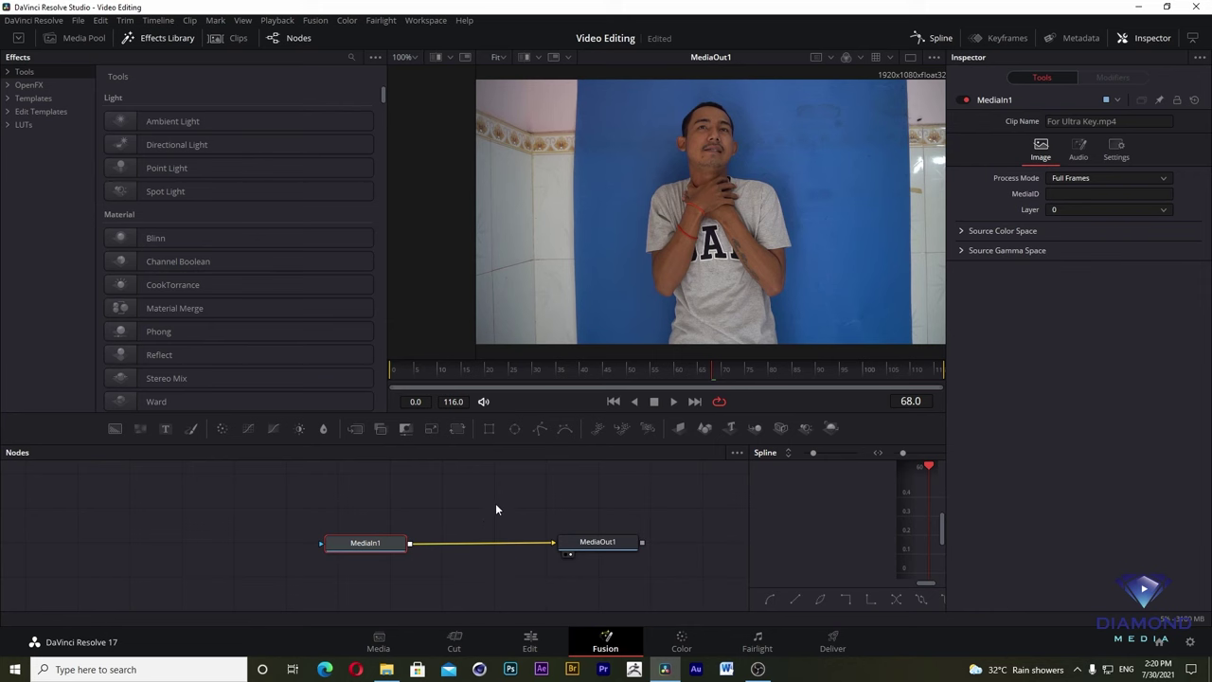
- Add an Ultra Keyer node through the Shift+Space tool search for 'Ultra', then delete it
key(shift+space)
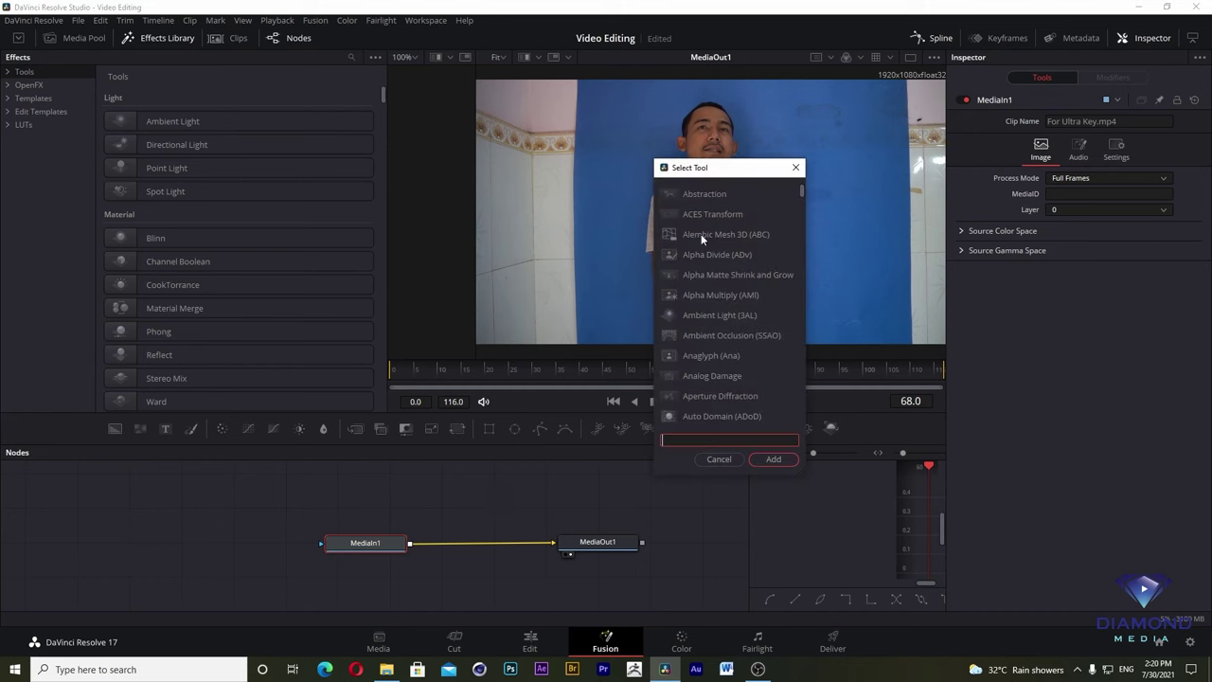
drag(801, 191, 780, 385)
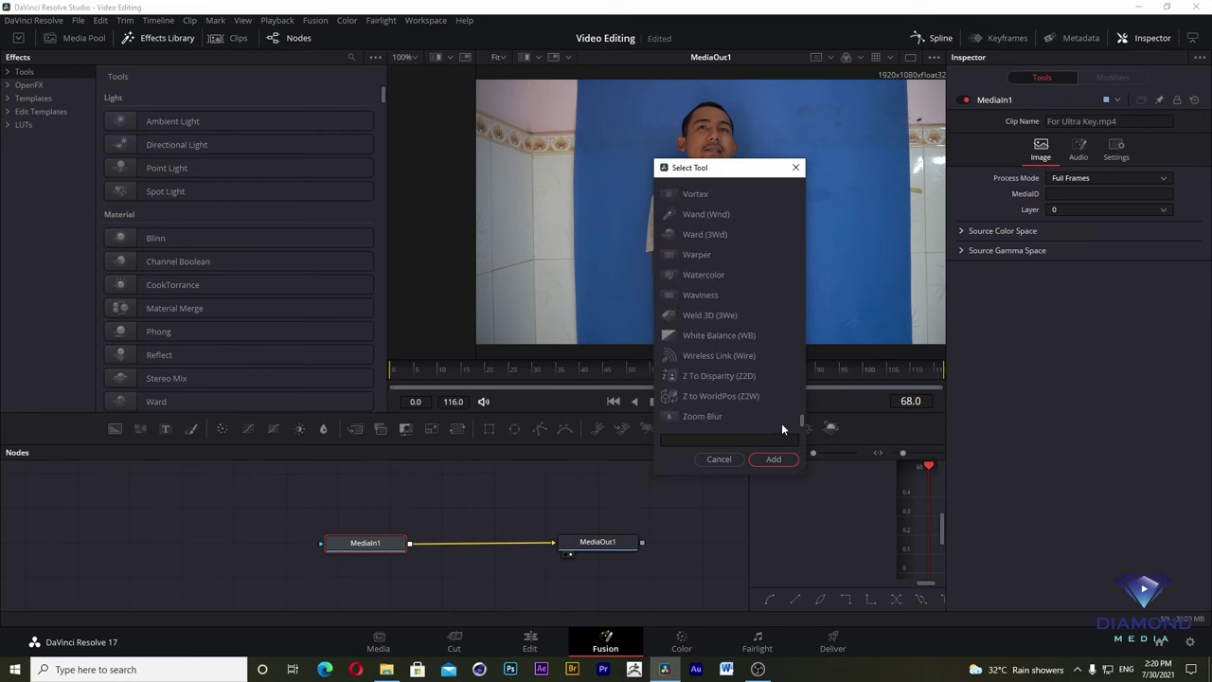
drag(801, 414, 807, 166)
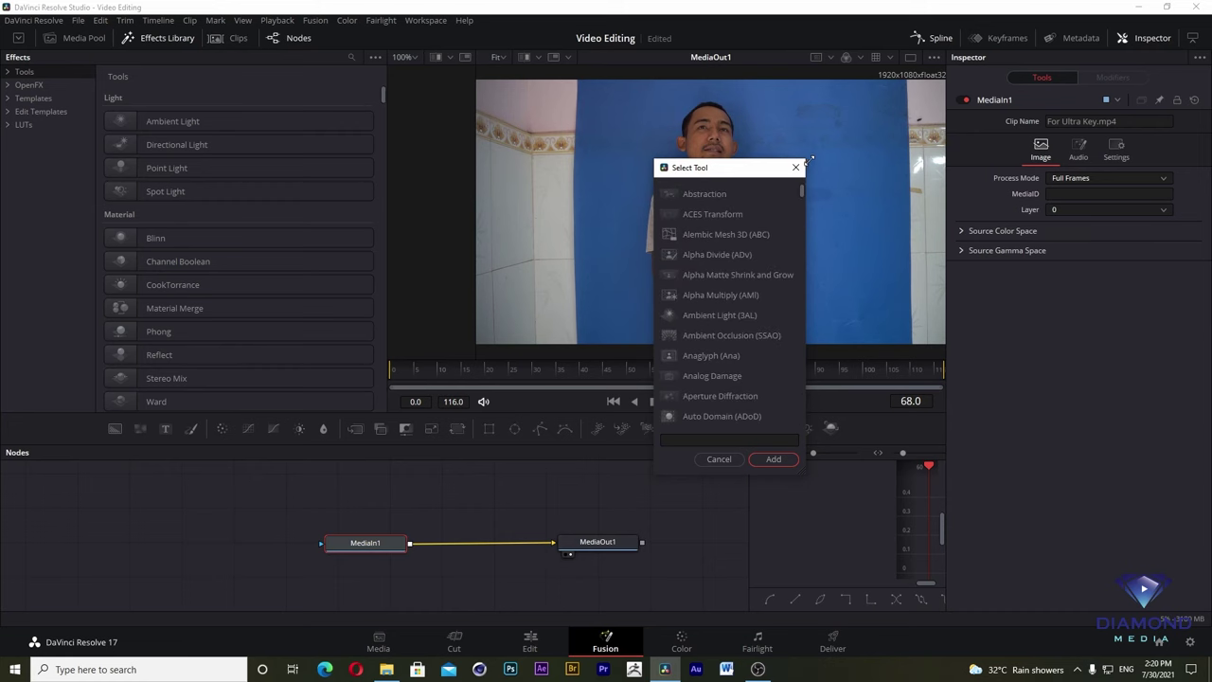
click(692, 440)
text(Ult)
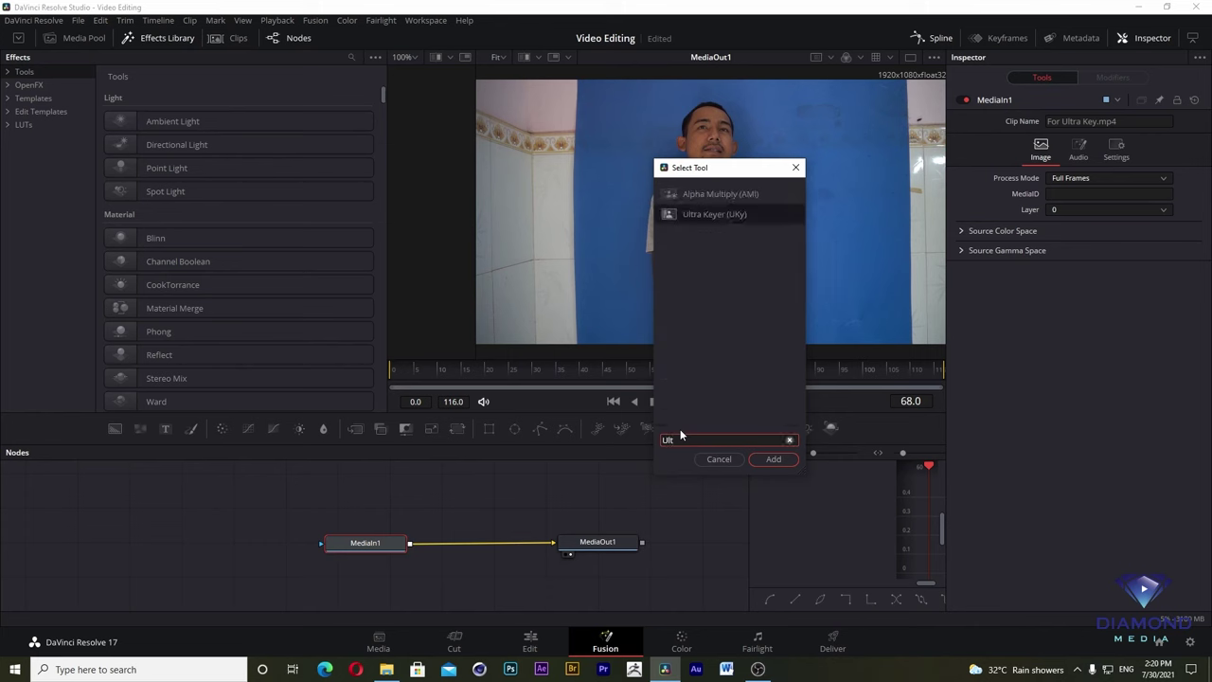
text(ra)
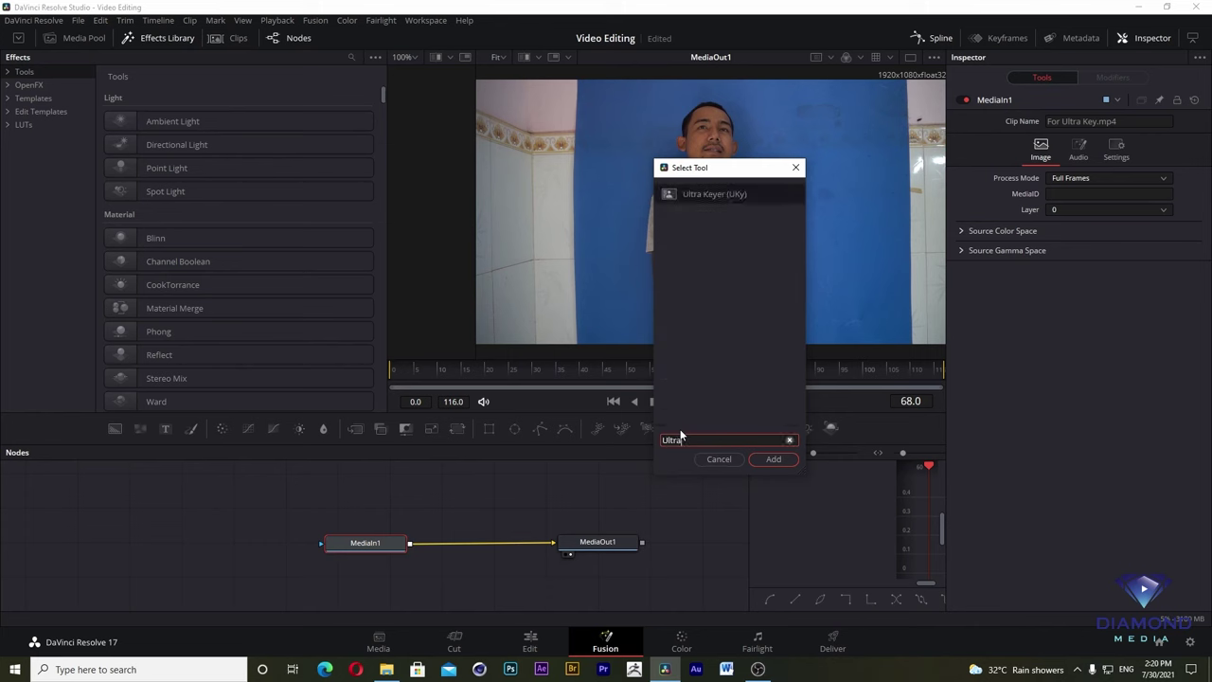
click(721, 195)
click(774, 460)
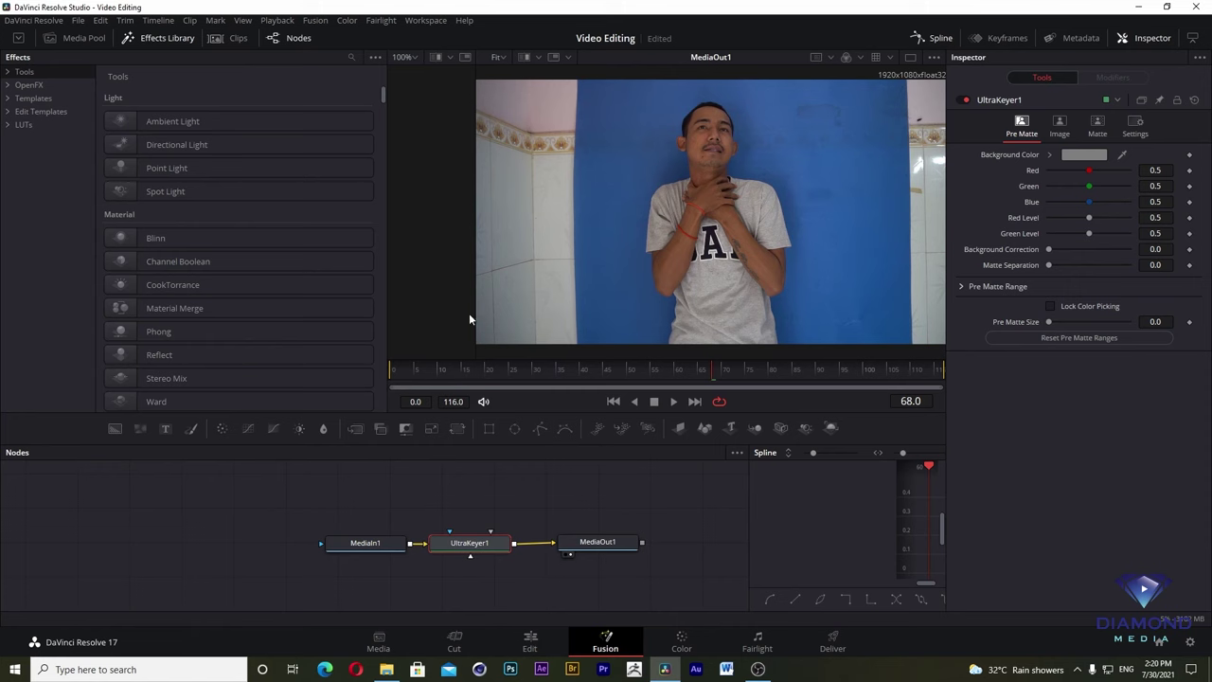
key(Delete)
- With MediaIn1 selected, re-insert Ultra Keyer from an Effects Library search for 'Ul'
click(374, 544)
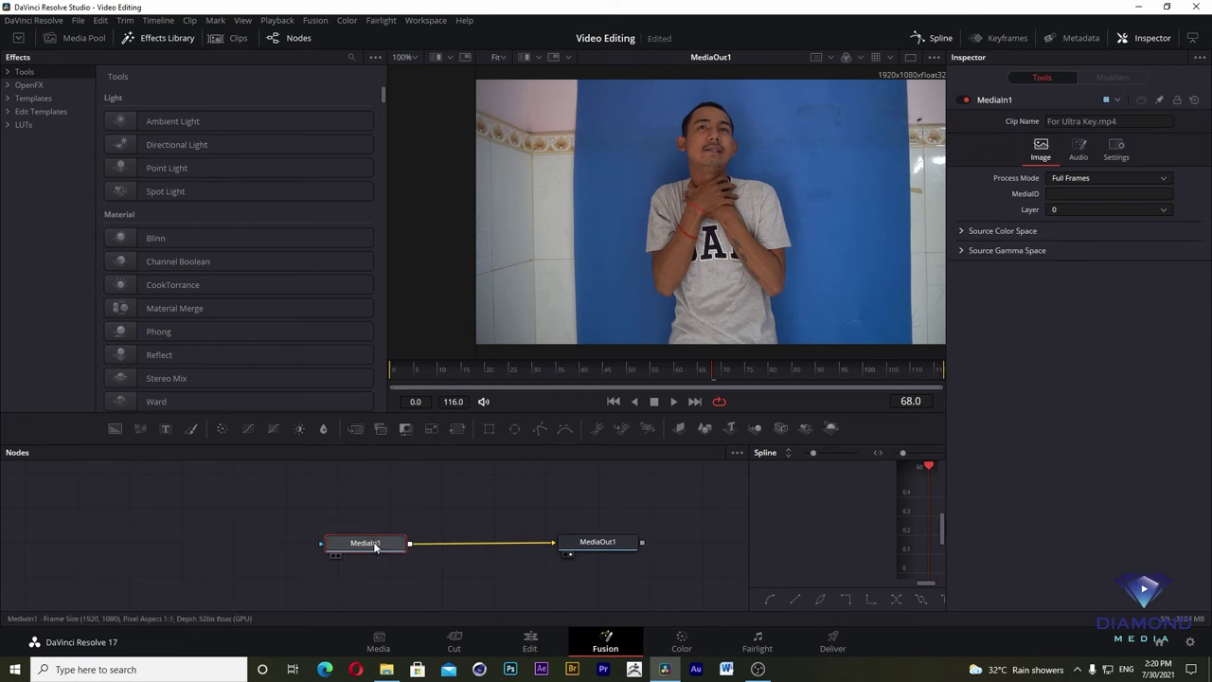
click(352, 58)
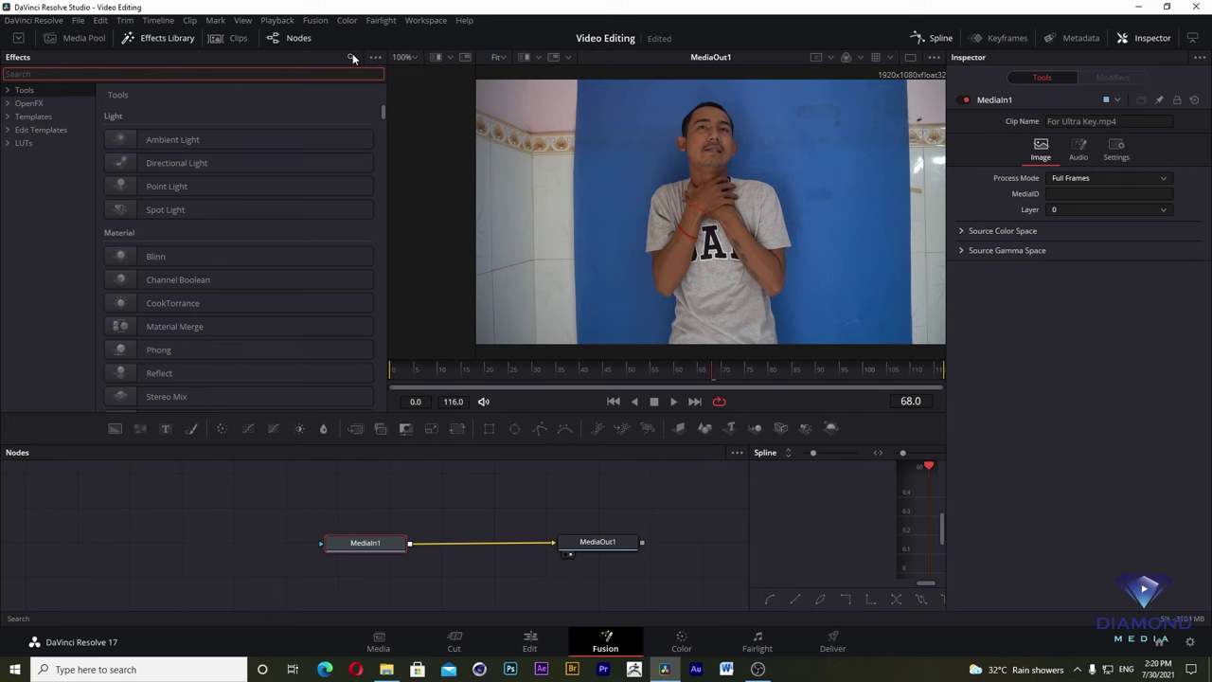
text(Ul)
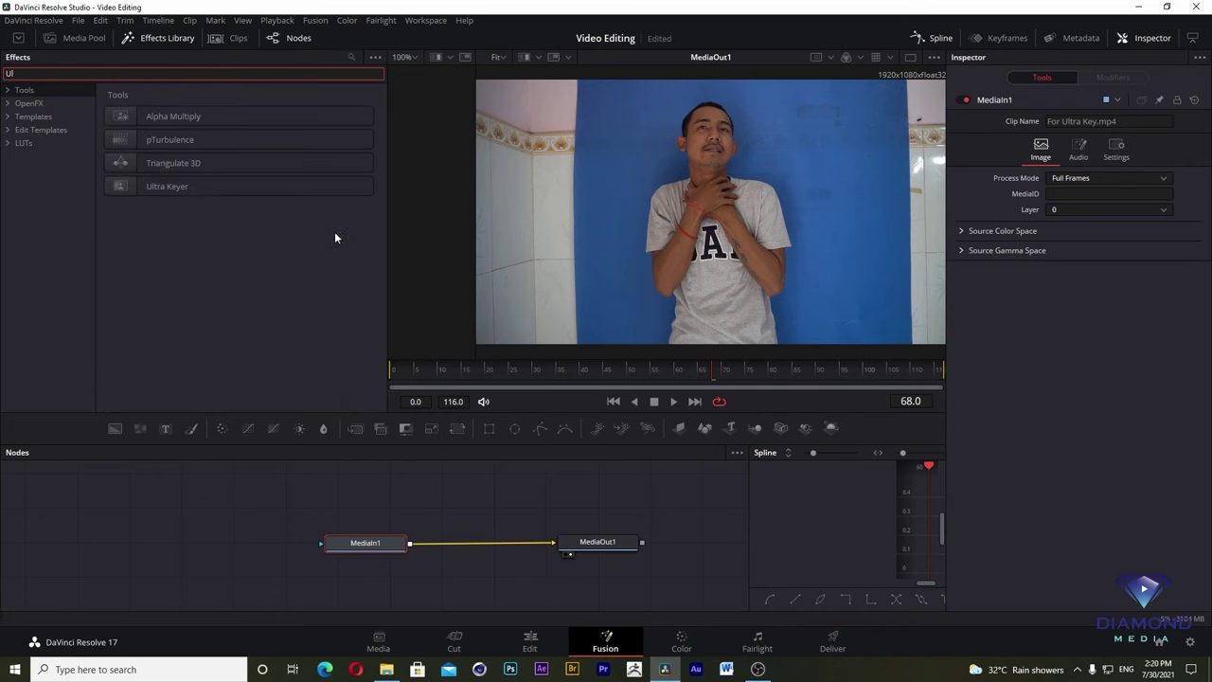
double_click(156, 184)
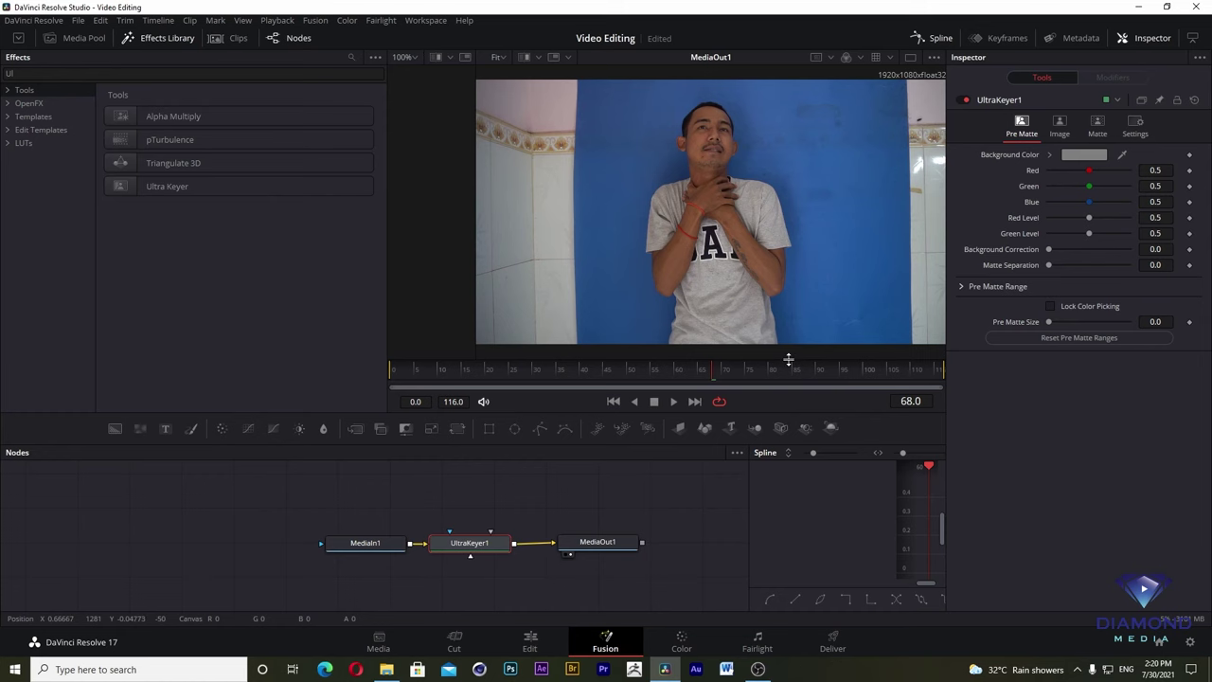
- Eyedrop the blue backdrop as Background Color (R0.147133, G0.324044, B0.543196) to key it out
drag(788, 359, 788, 390)
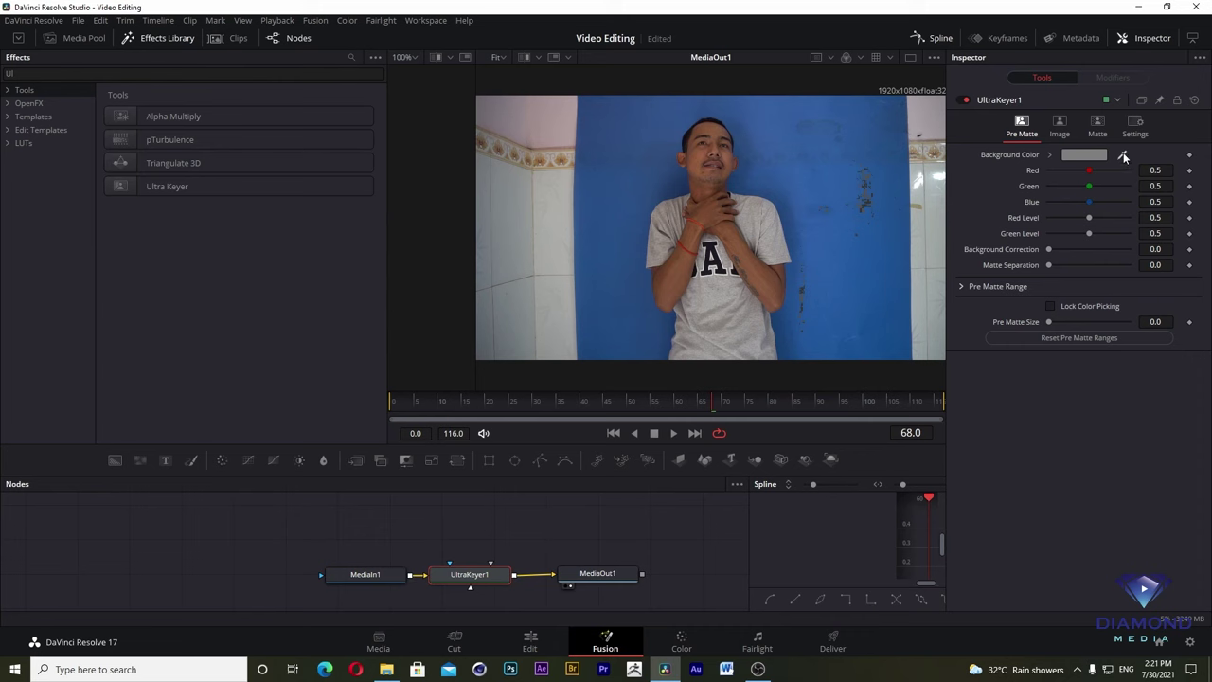
drag(1123, 153, 880, 193)
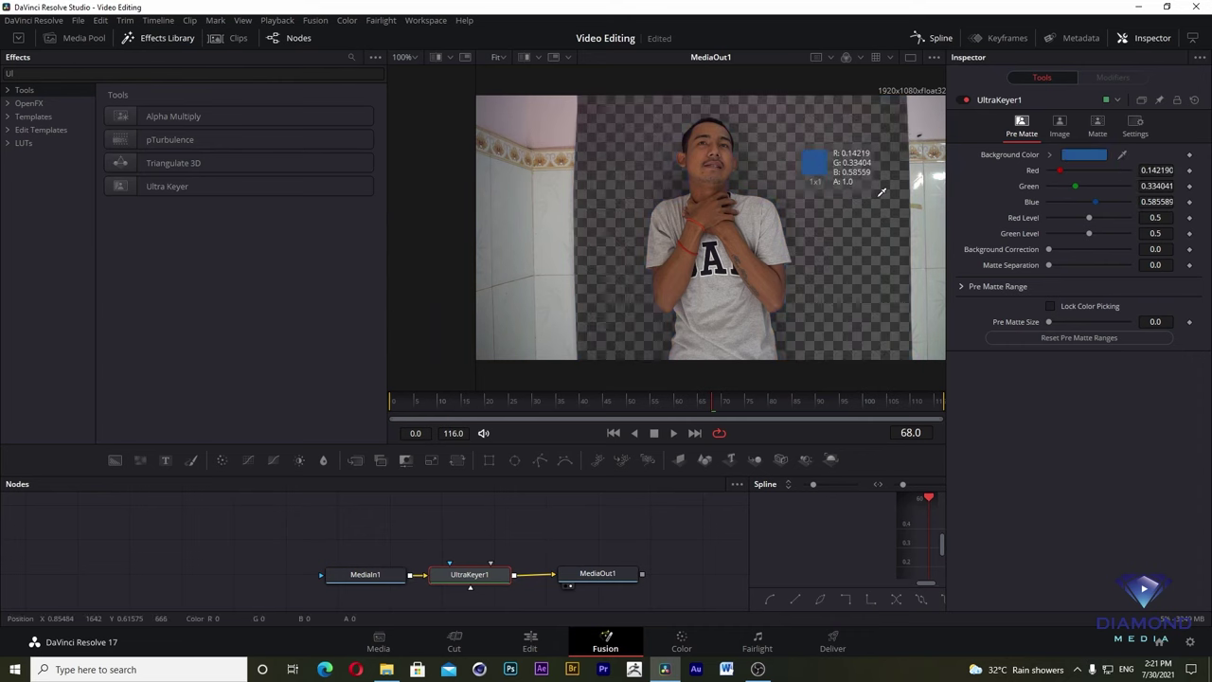
mouse_move(881, 193)
mouse_down()
mouse_move(882, 225)
mouse_move(872, 149)
mouse_up()
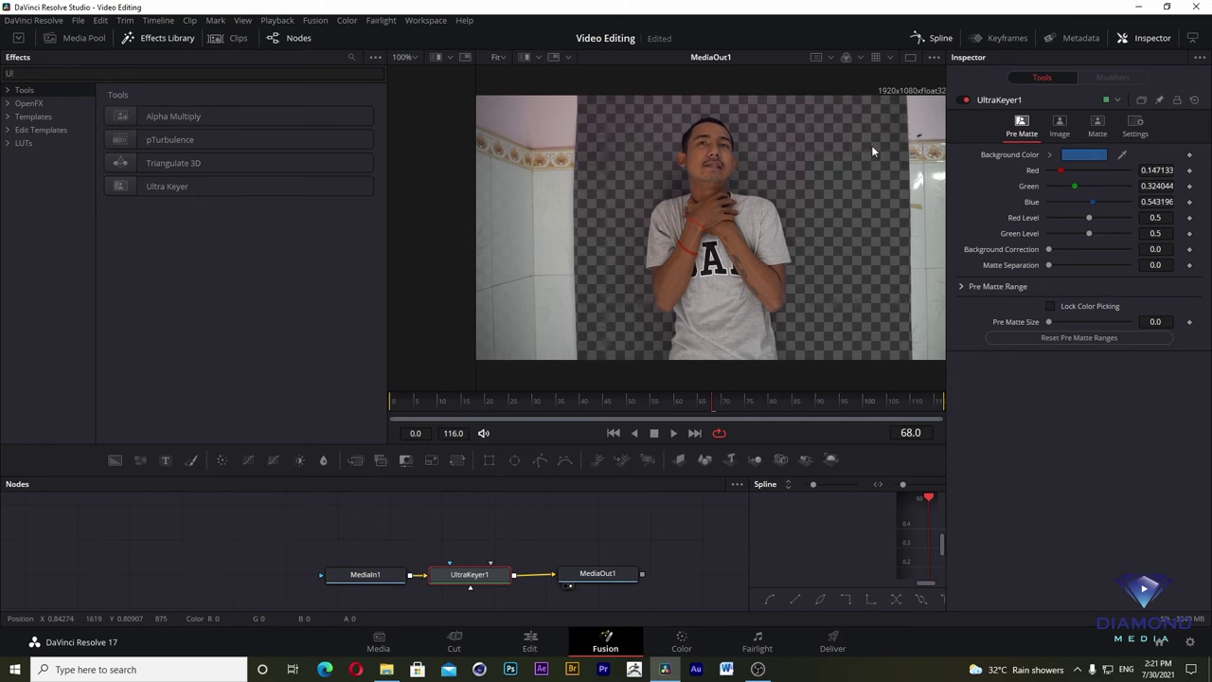
scroll(754, 188, up, 3)
scroll(754, 213, down, 2)
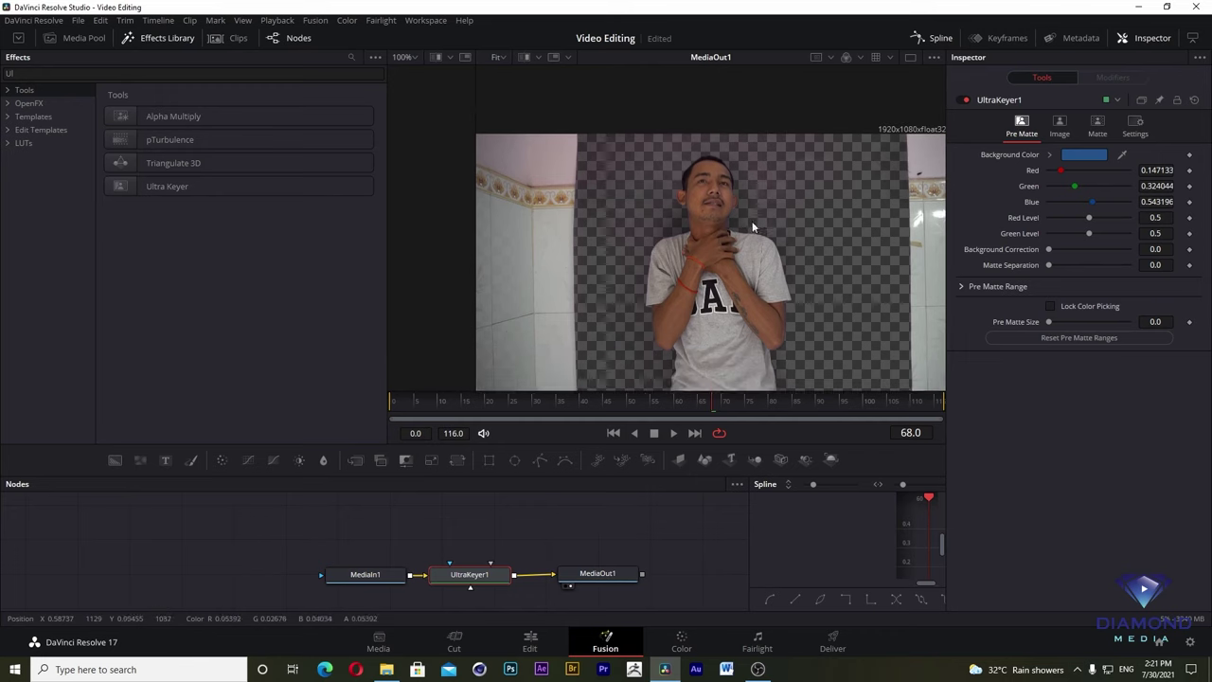
scroll(748, 223, down, 1)
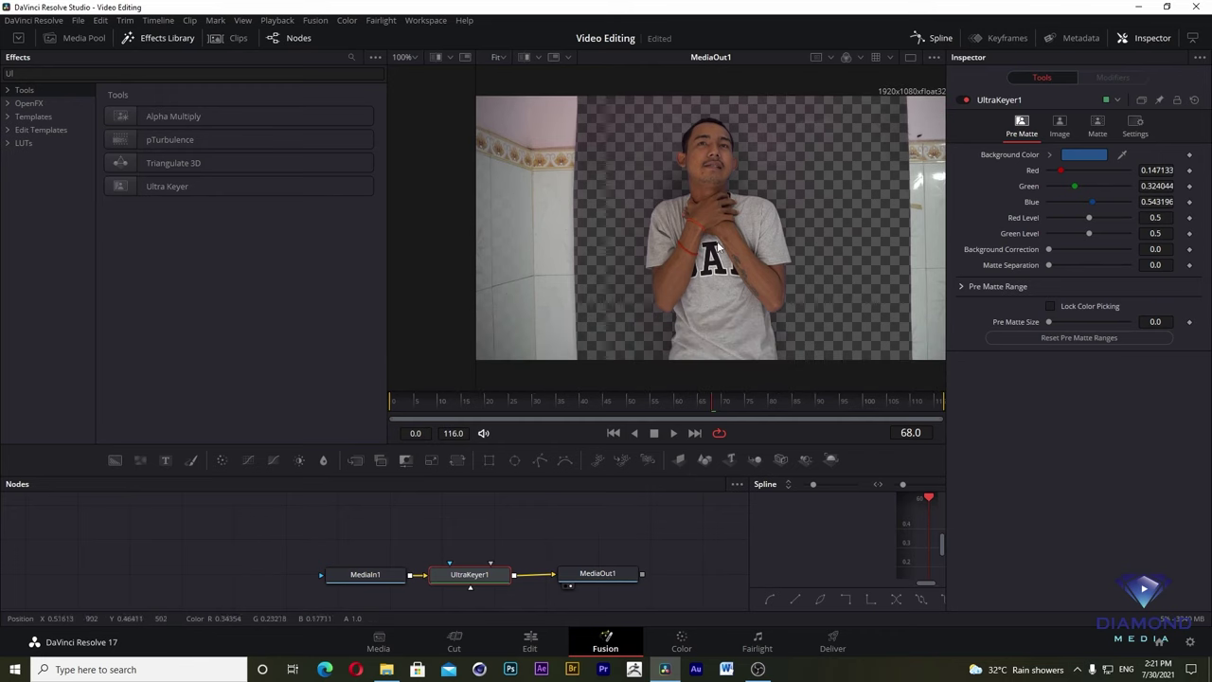
scroll(716, 244, up, 2)
scroll(711, 256, up, 1)
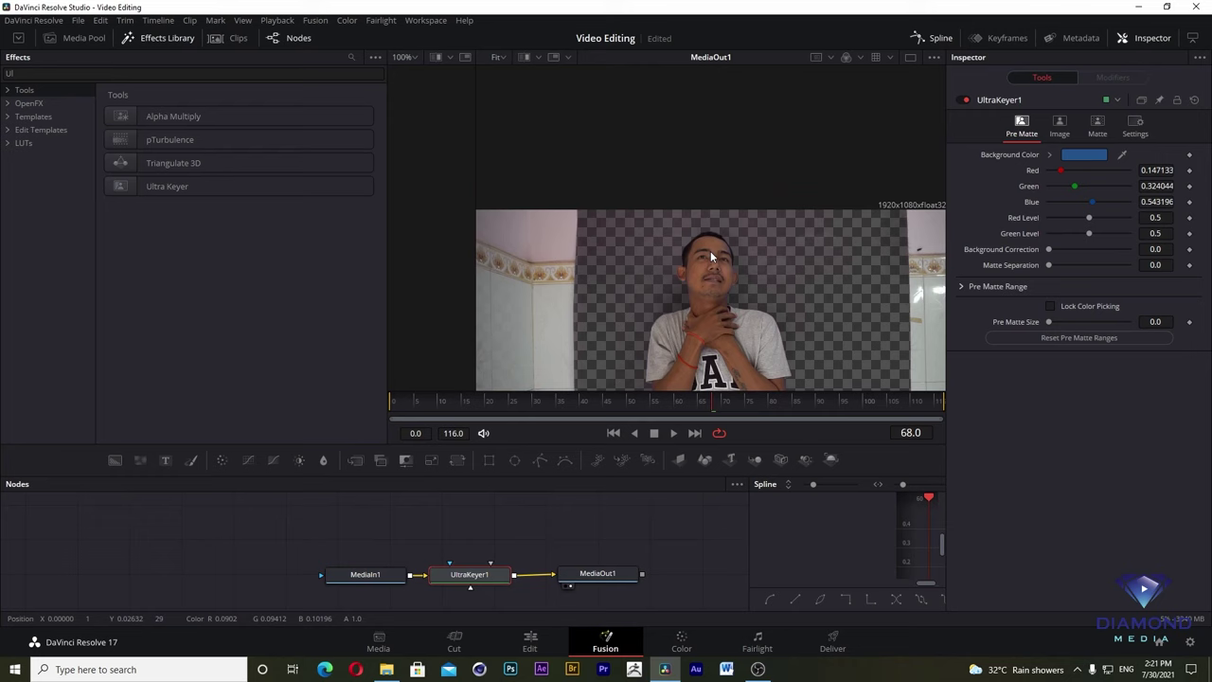
scroll(710, 251, down, 3)
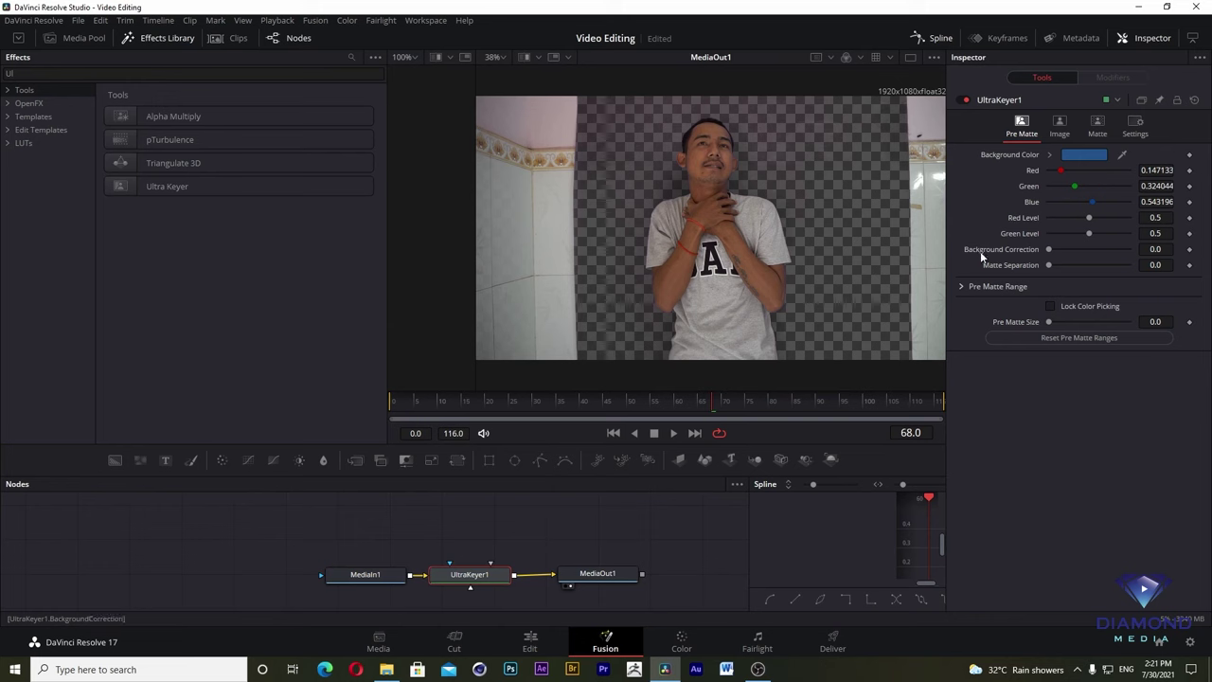
- Set Background Correction to 0.15 and Matte Separation to about 0.126, then view Matte settings
drag(1049, 248, 1061, 239)
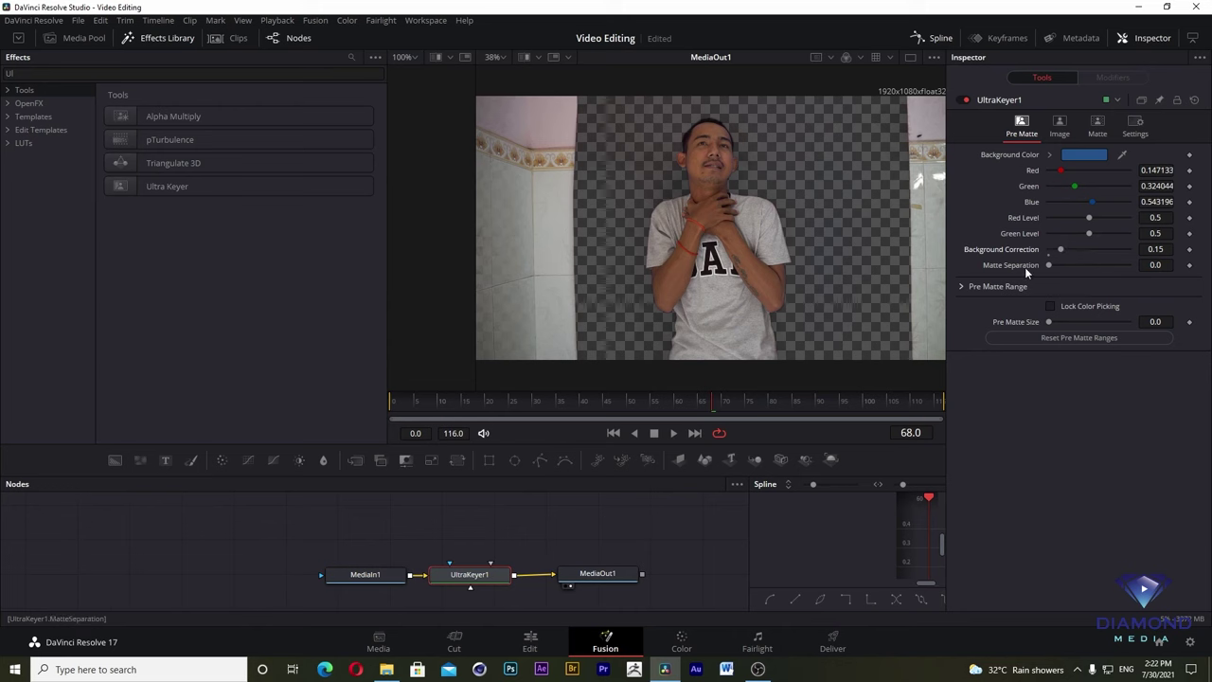
drag(1049, 268, 1058, 268)
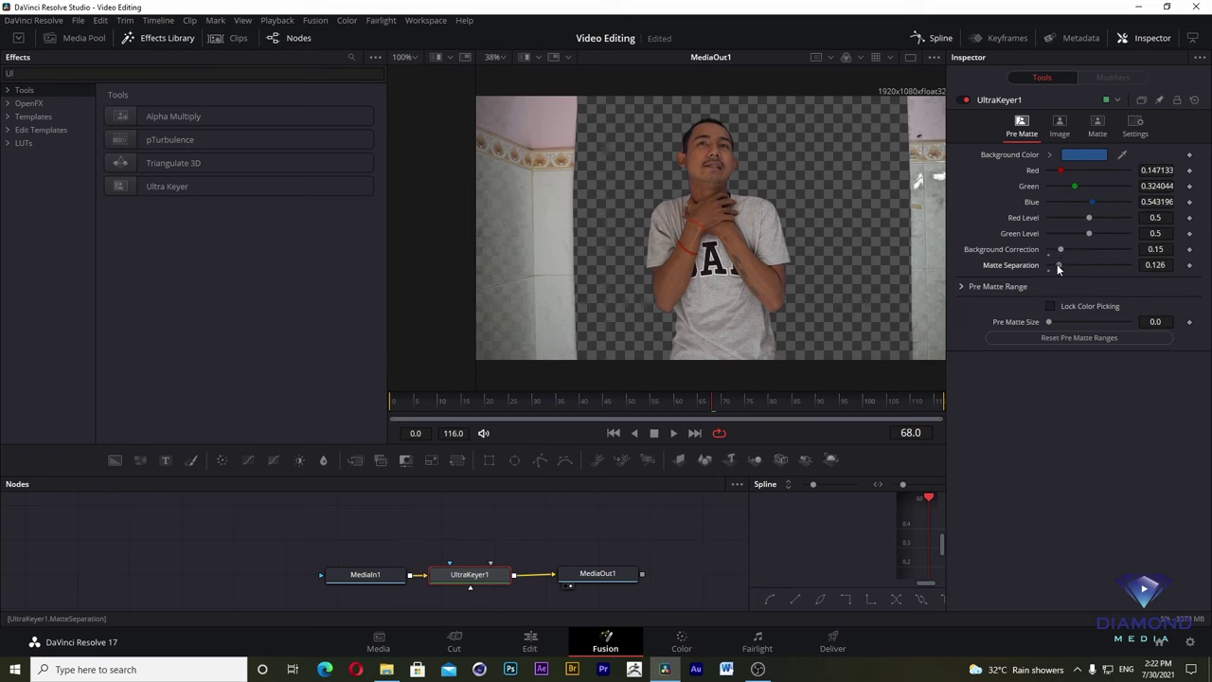
click(1099, 122)
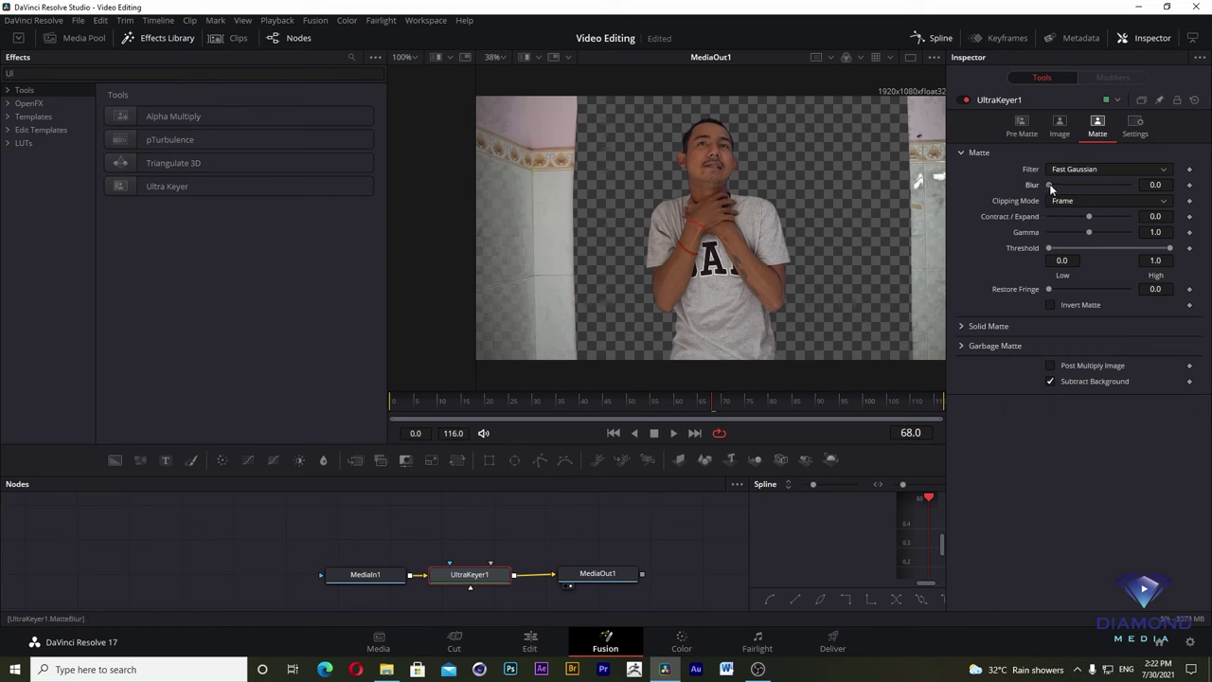
- Try a matte blur of 0.08, reset it to 0, and return to the Edit page
drag(1049, 182, 1050, 182)
drag(1050, 181, 1048, 180)
click(533, 647)
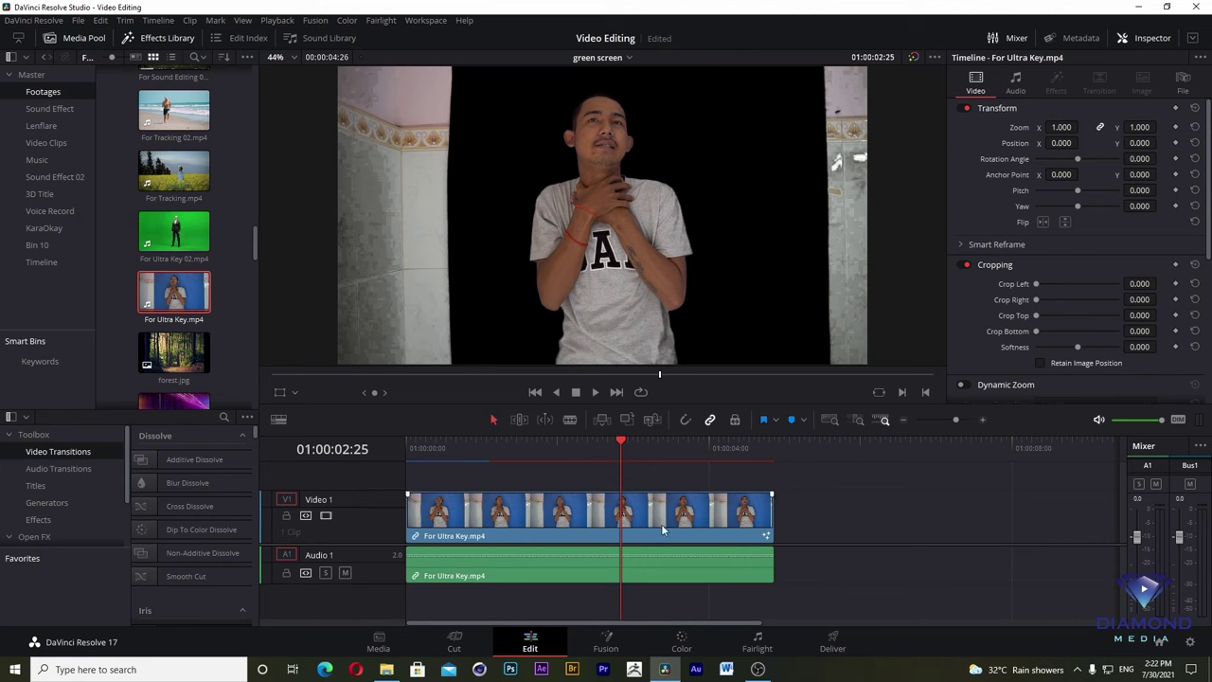
- Lift the keyed clip to Video 2 and lay forest.jpg beneath it on Video 1
drag(536, 514, 533, 478)
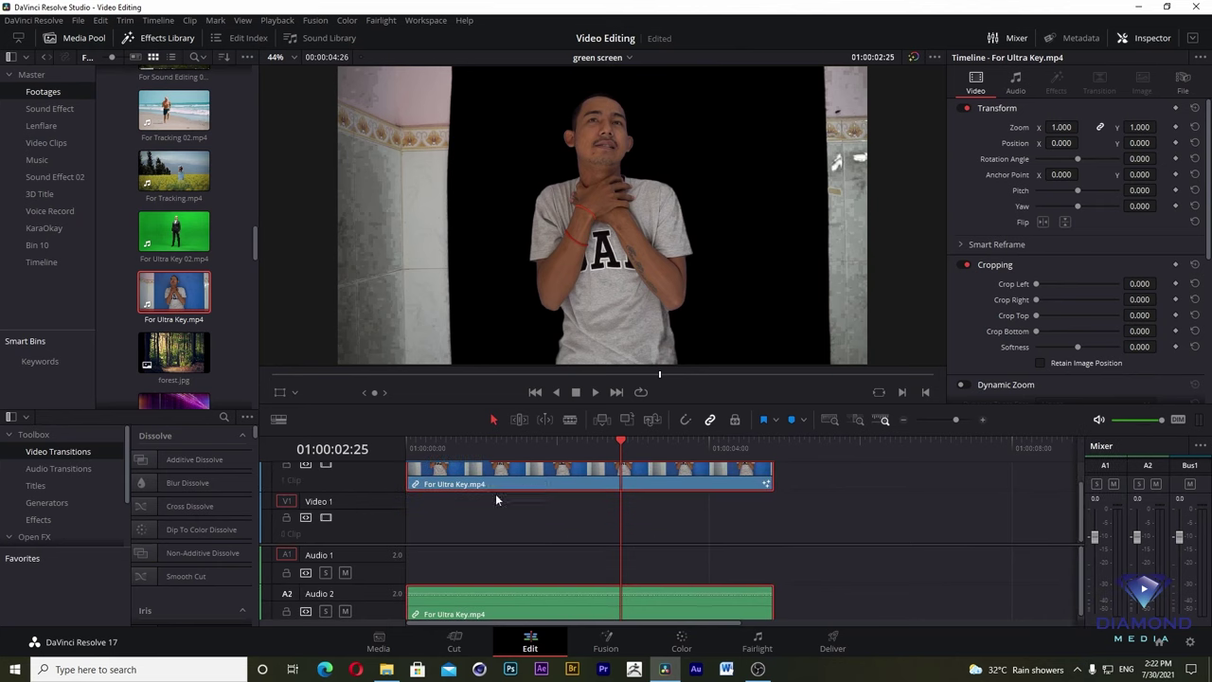
mouse_move(204, 360)
mouse_down()
mouse_move(720, 572)
mouse_move(407, 535)
mouse_up()
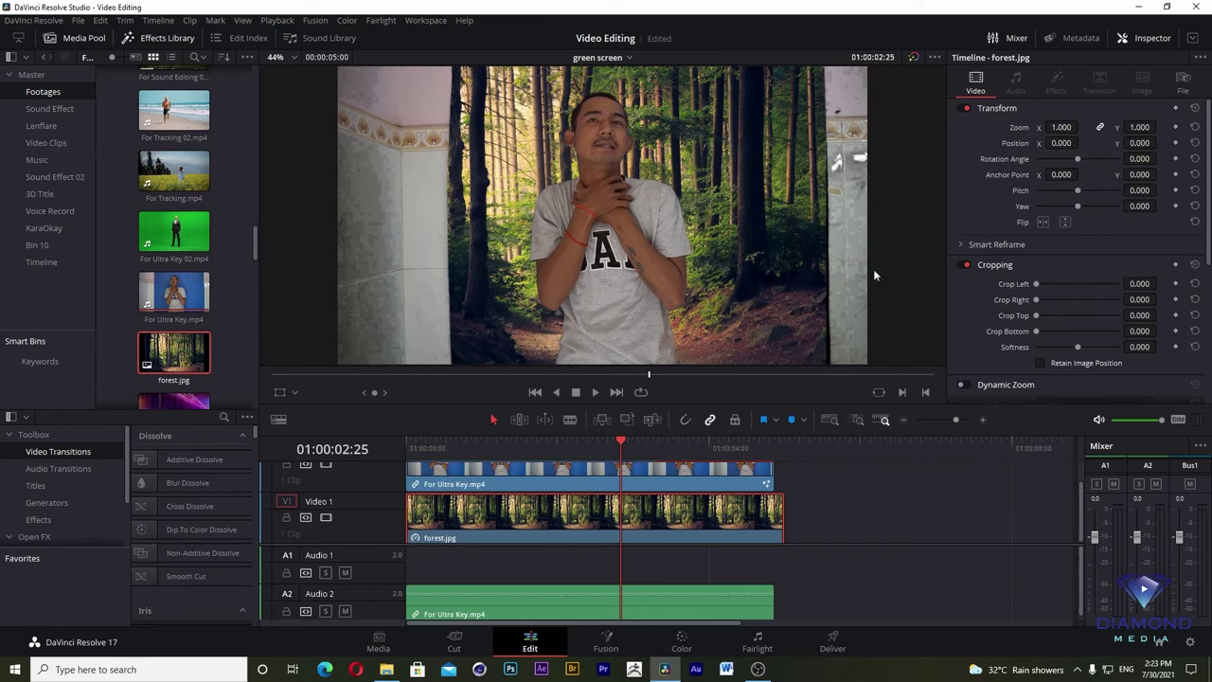
- Crop For Ultra Key.mp4 to Left 483.640, Right 366.458, Top 41.200, then rewind to the timeline start
click(649, 474)
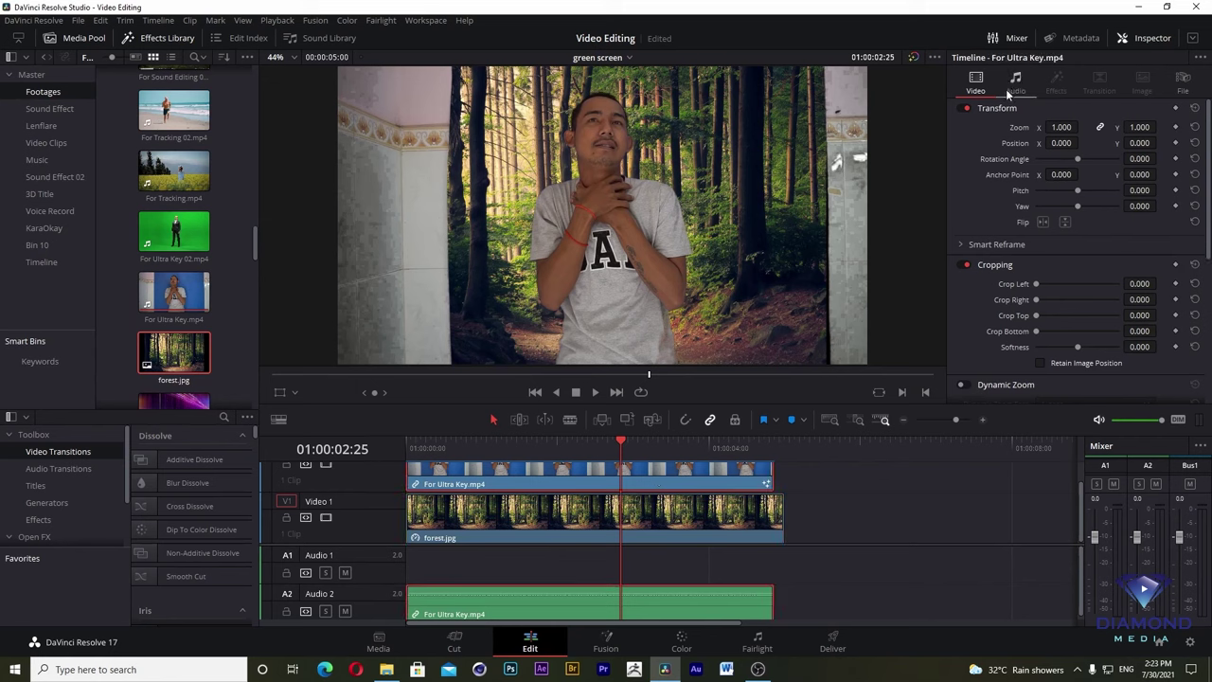
click(995, 264)
click(995, 264)
mouse_move(1038, 283)
mouse_down()
mouse_move(1057, 283)
mouse_move(1051, 299)
mouse_up()
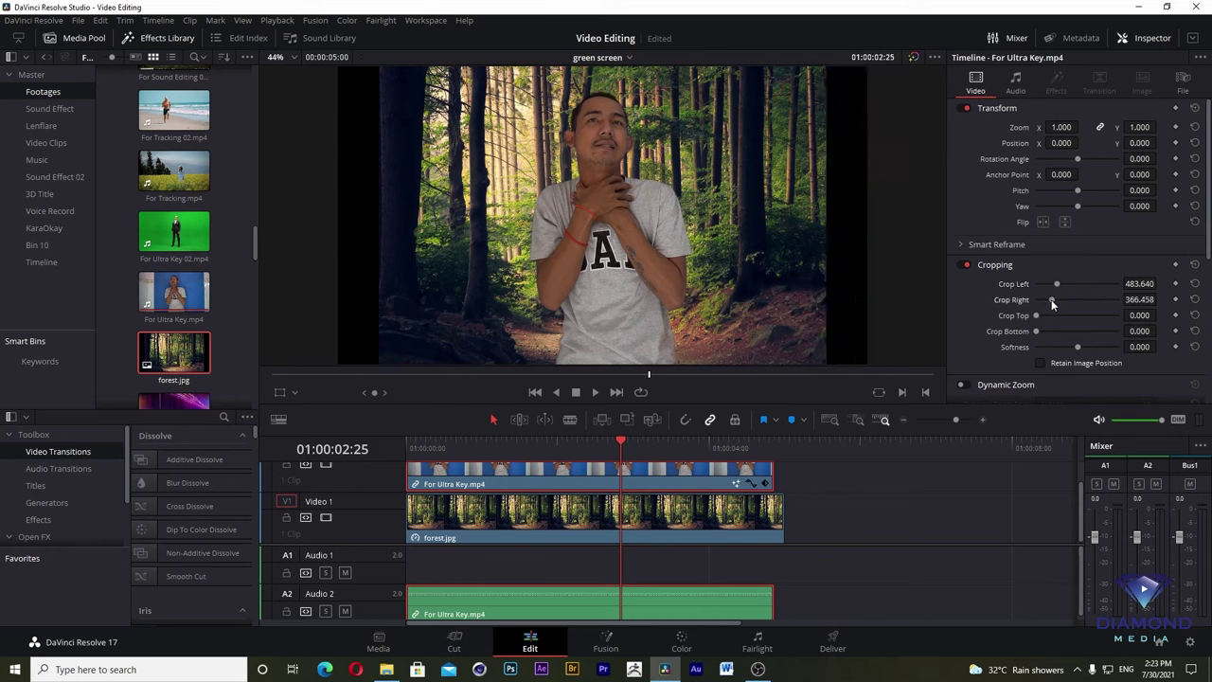
drag(1038, 317, 1037, 315)
drag(1038, 313, 1039, 314)
drag(477, 455, 388, 454)
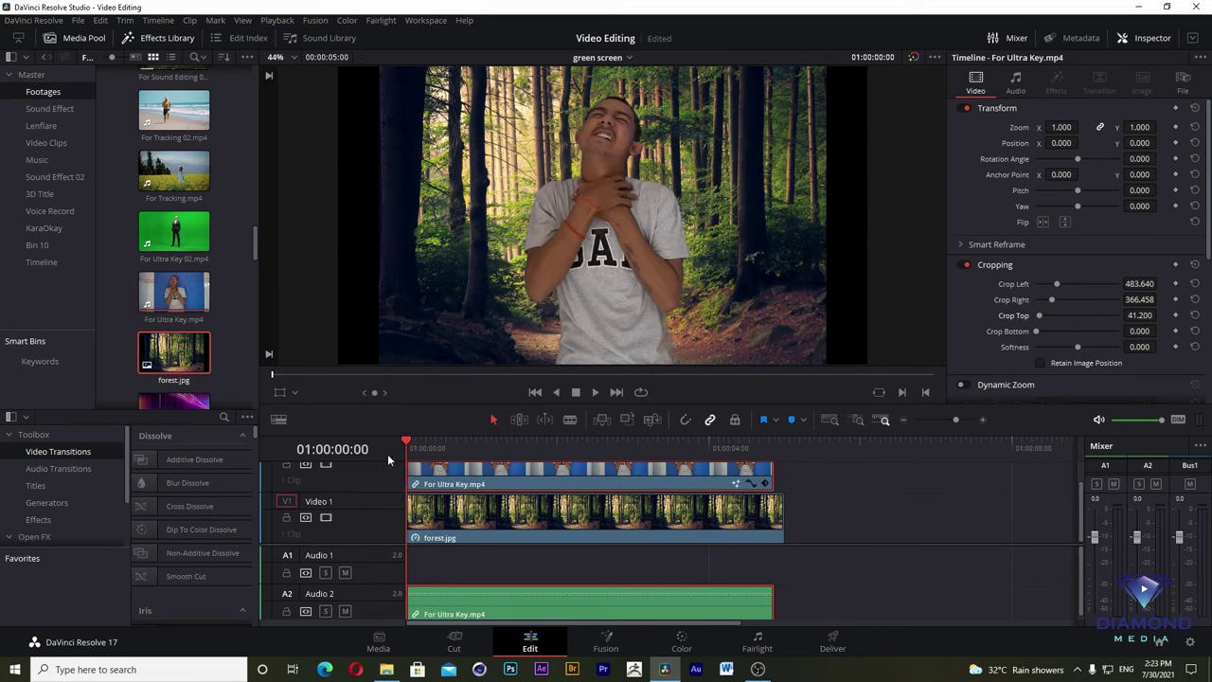
- Play back the man composited over the forest, then stop and step back
click(598, 392)
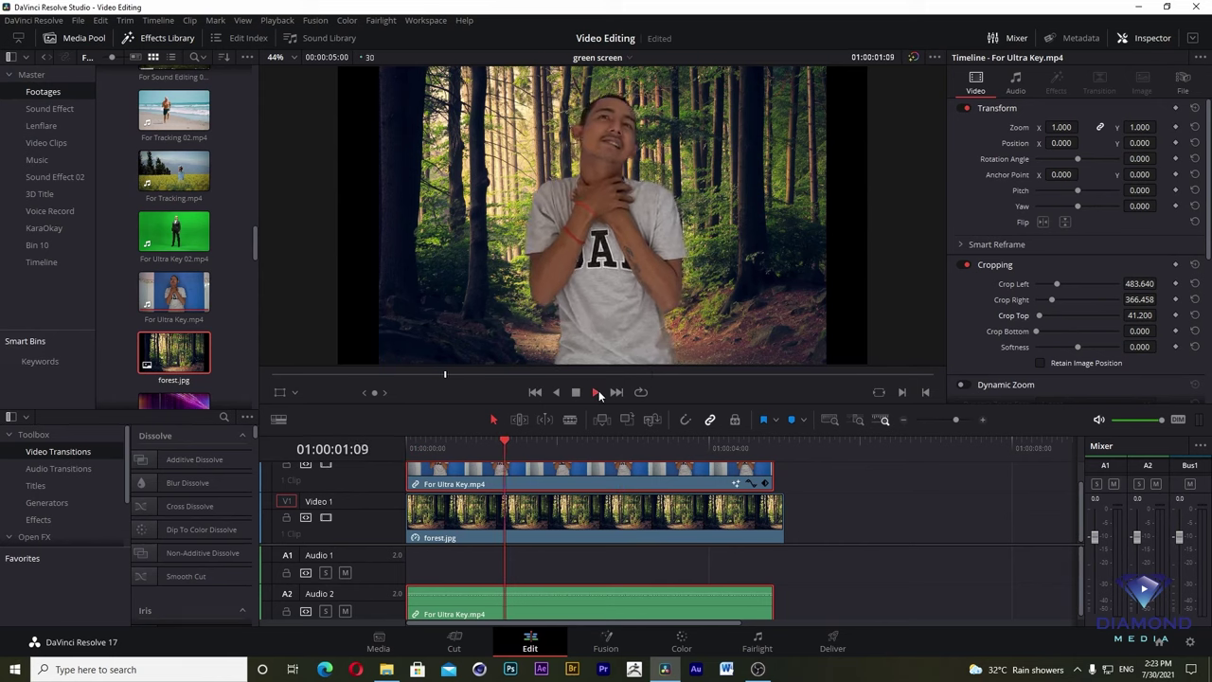
click(578, 392)
click(600, 450)
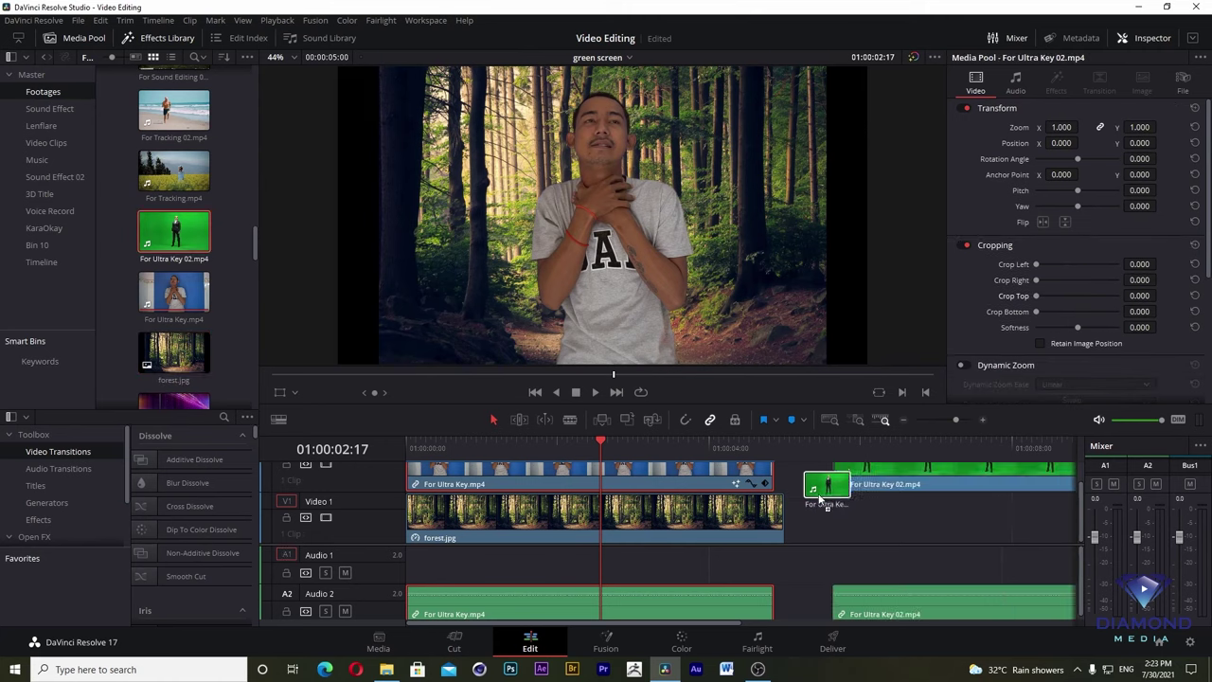
- Place For Ultra Key 02.mp4 after the man's clip and open it in the Fusion page
drag(816, 471, 812, 519)
click(915, 448)
click(953, 447)
click(940, 527)
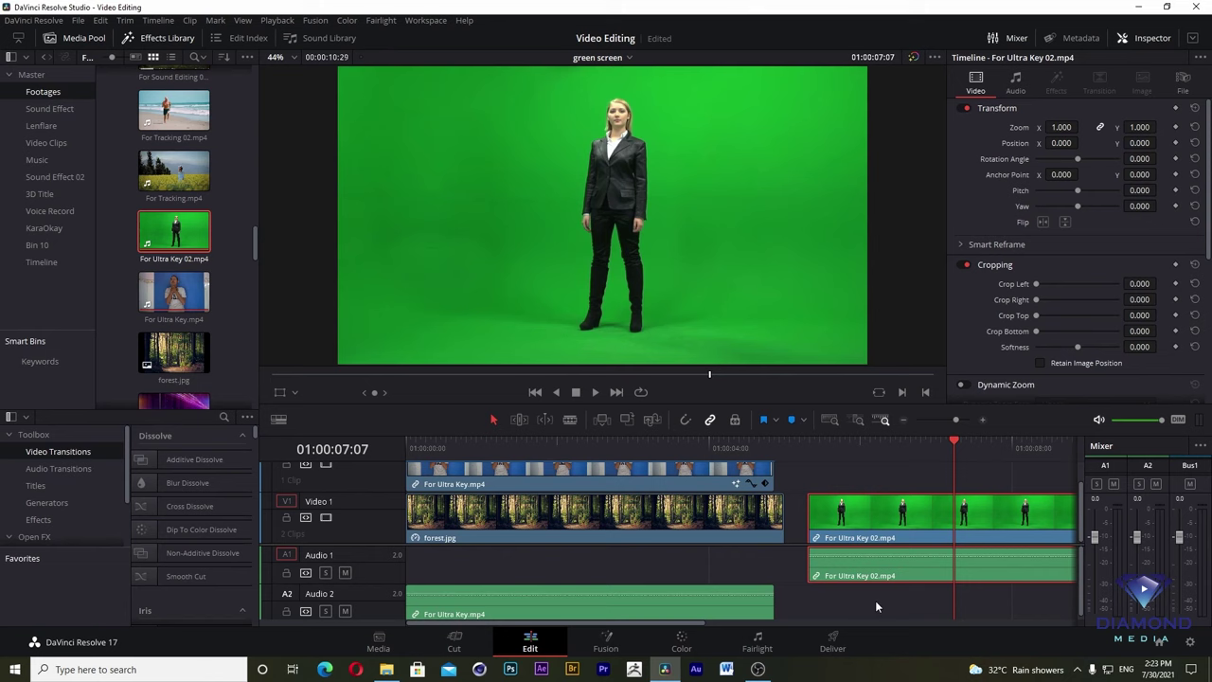
click(607, 642)
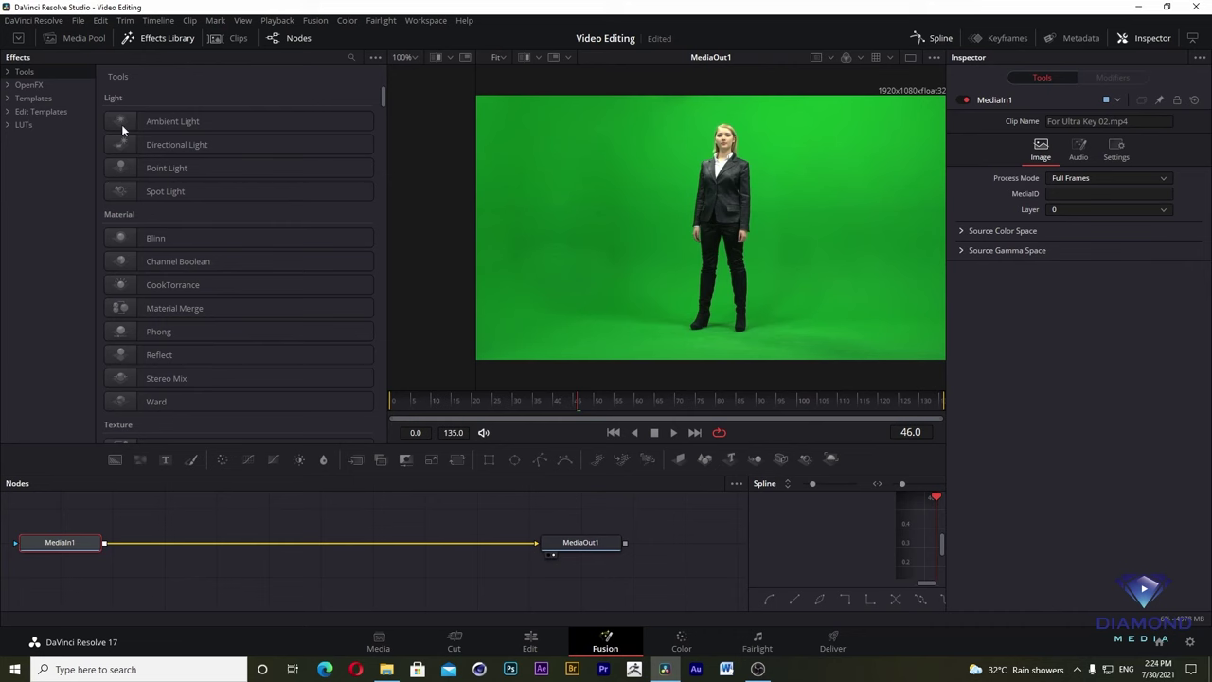
- Add an Ultra Keyer, sample the green backdrop, and set Background Correction 0.055, Matte Separation 0.173
key(shift+space)
text(Ultra Keyer)
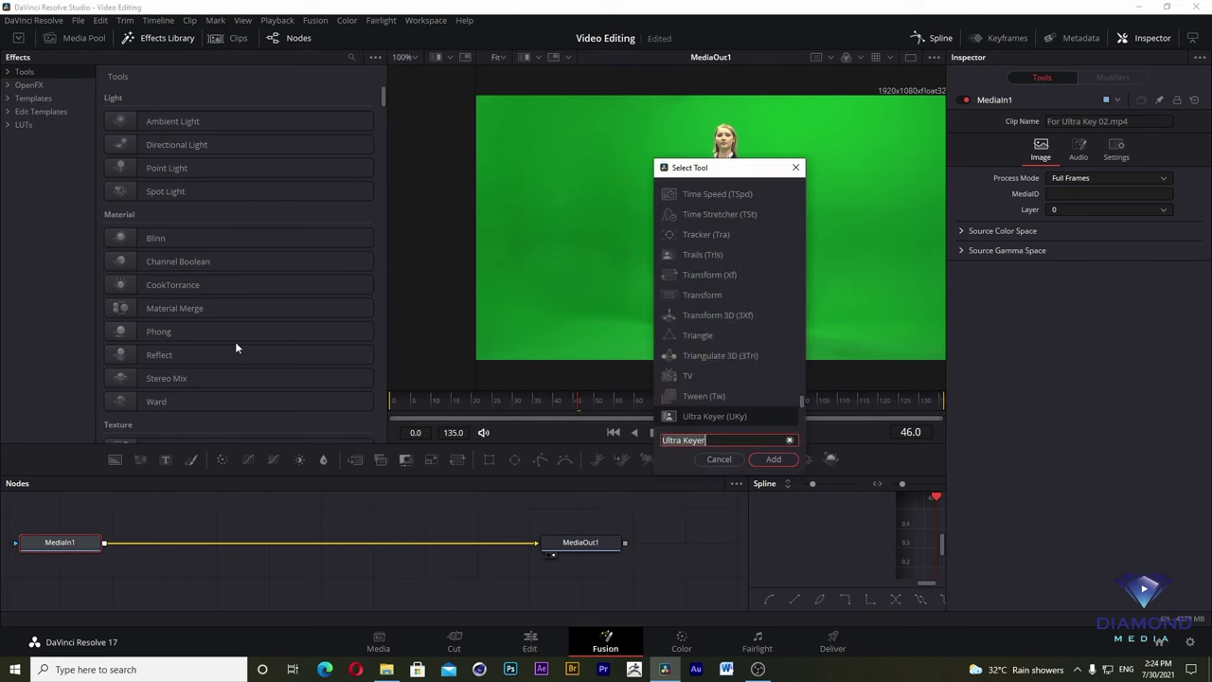
click(774, 459)
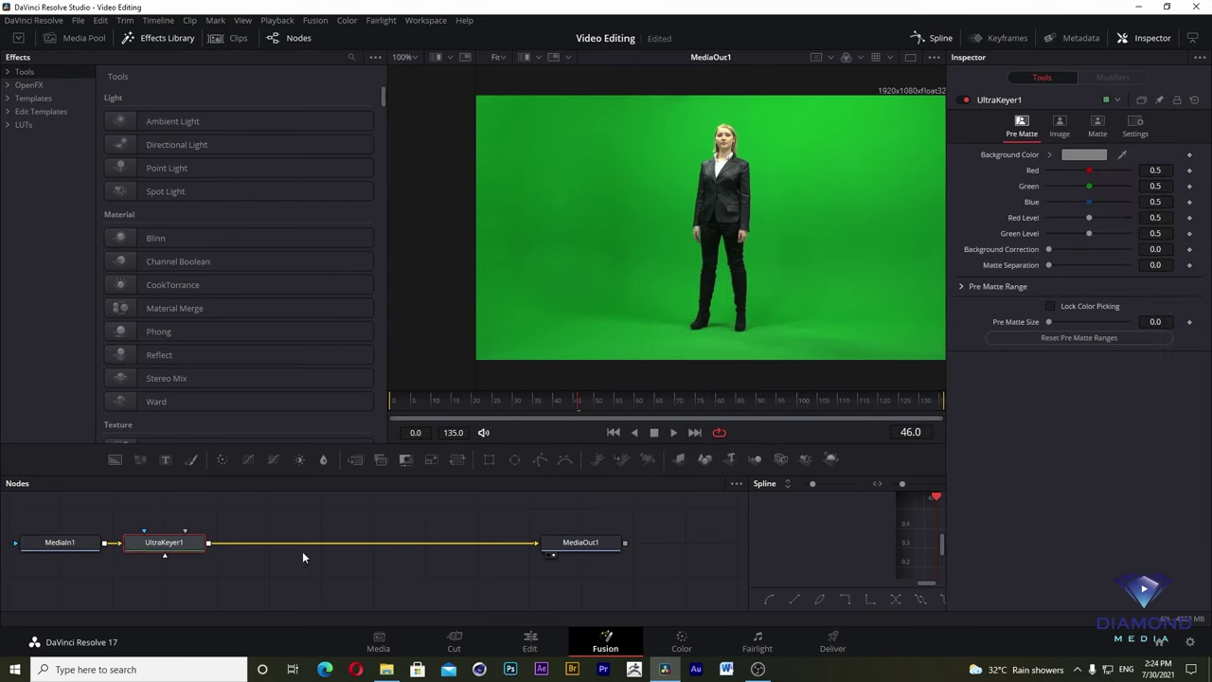
mouse_move(1122, 157)
mouse_down()
mouse_move(871, 192)
mouse_move(825, 272)
mouse_up()
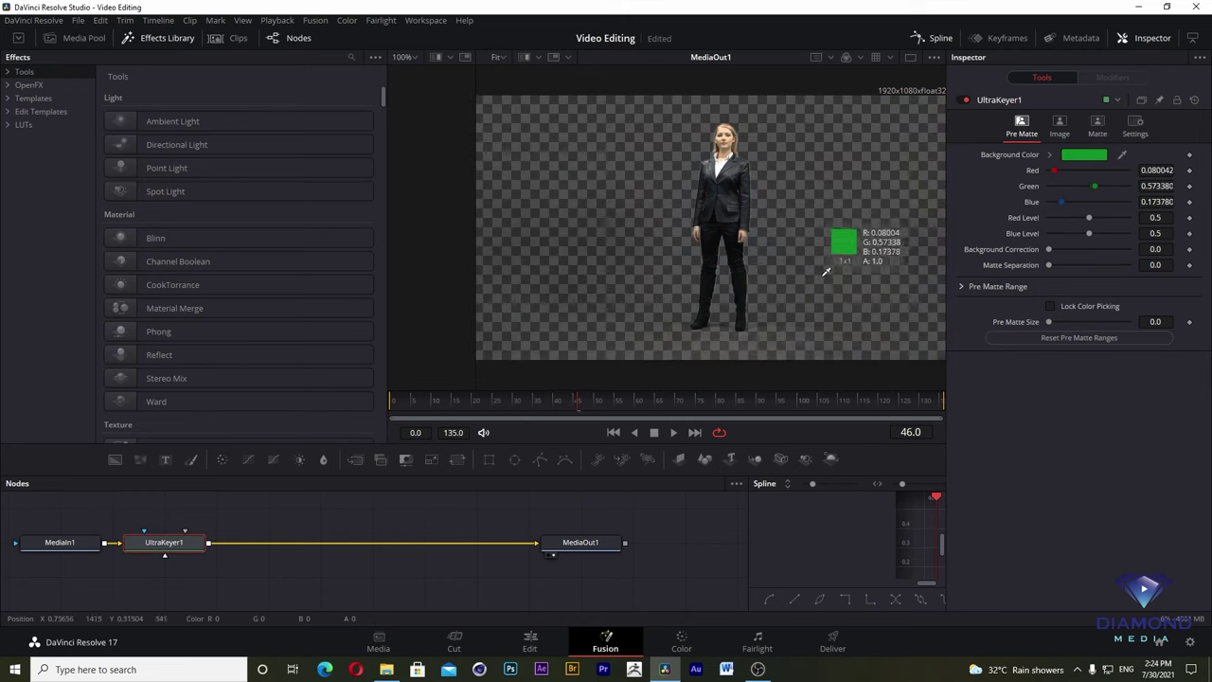
drag(825, 271, 818, 289)
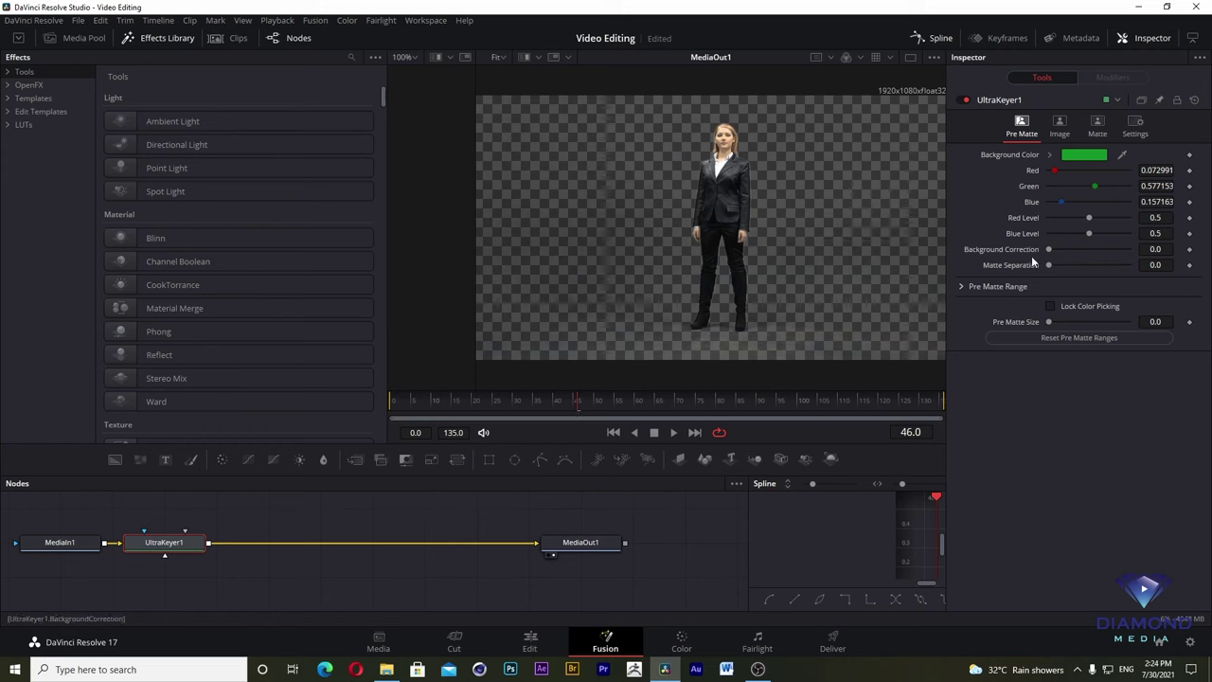
drag(1048, 249, 1059, 268)
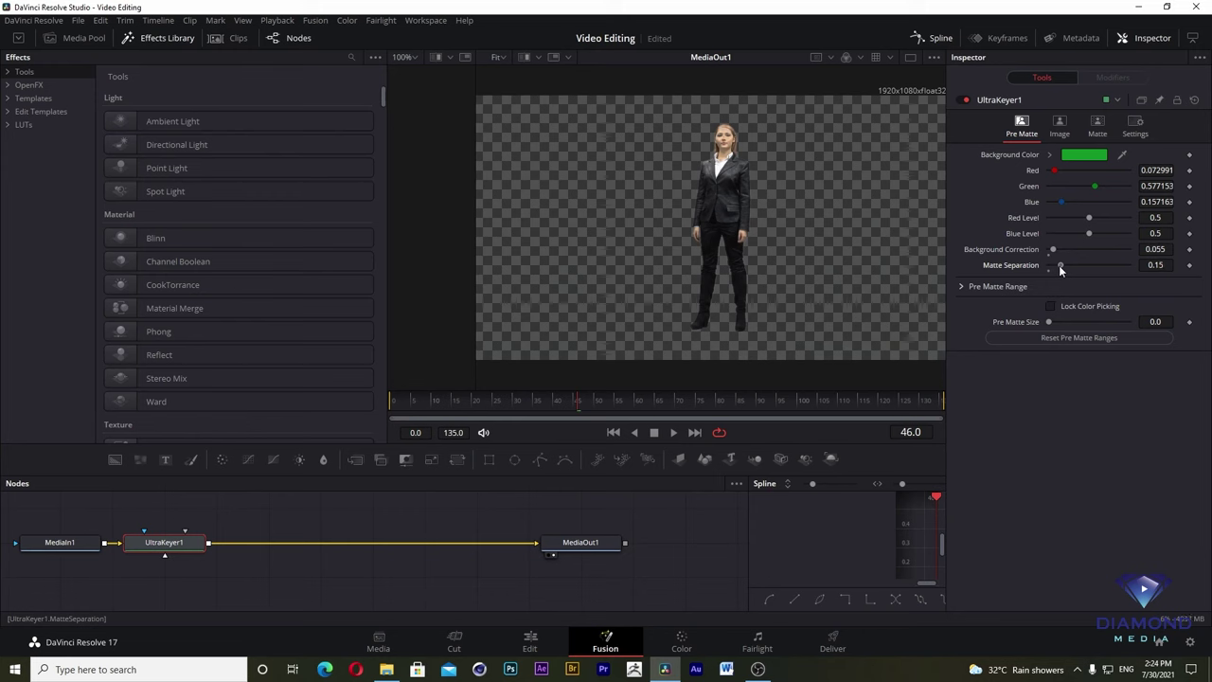
drag(1058, 265, 1061, 269)
- On the Edit page, move the woman's clip to V2 with forest.jpg beneath it on V1
click(531, 641)
click(965, 452)
drag(907, 516, 900, 481)
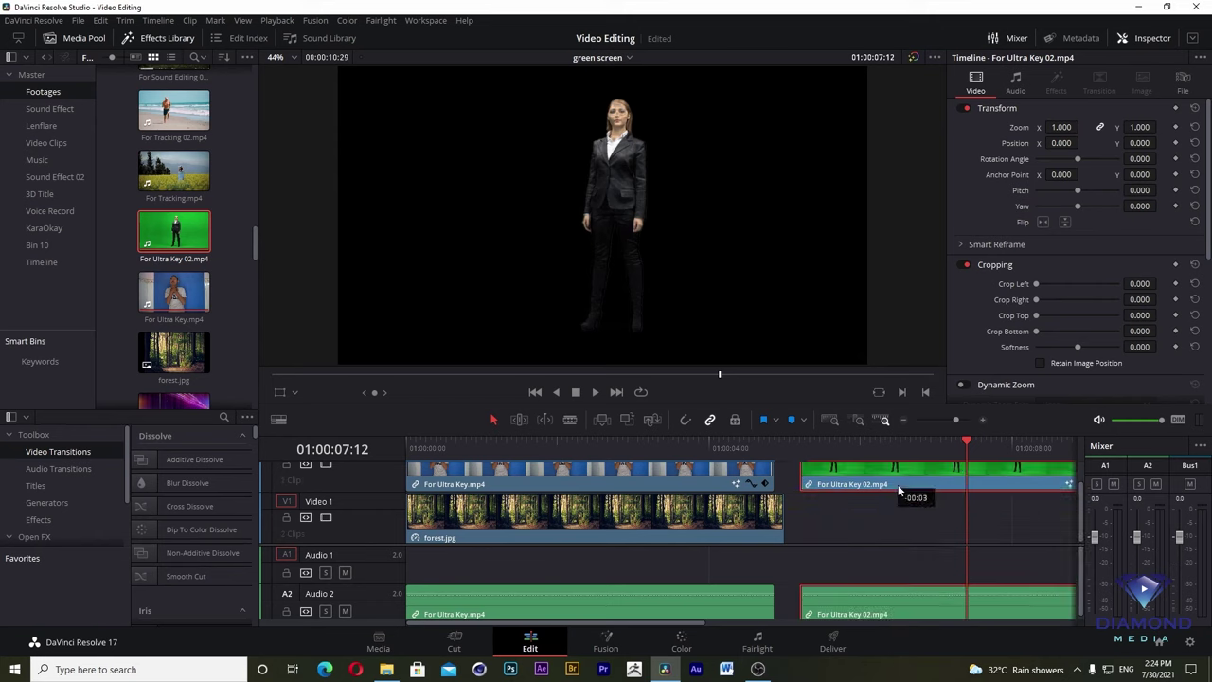
drag(697, 520, 1030, 535)
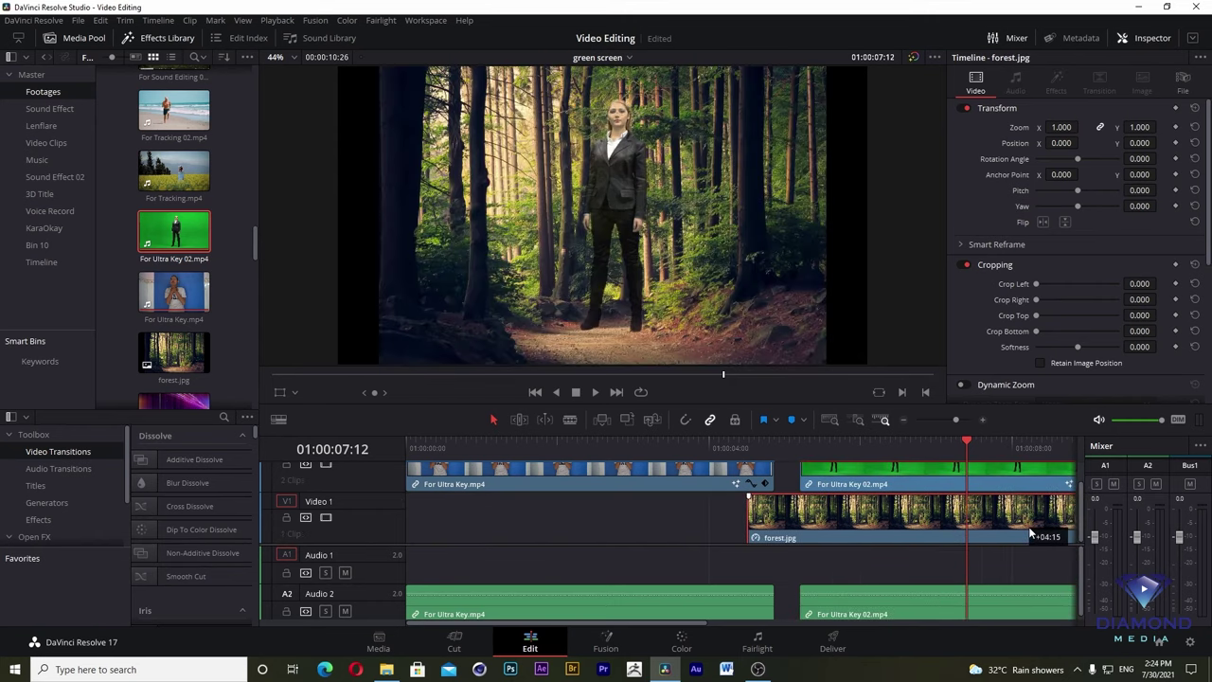
- Lower the woman's clip to Position Y -103.000 and return to her Fusion keyer
click(970, 453)
click(968, 468)
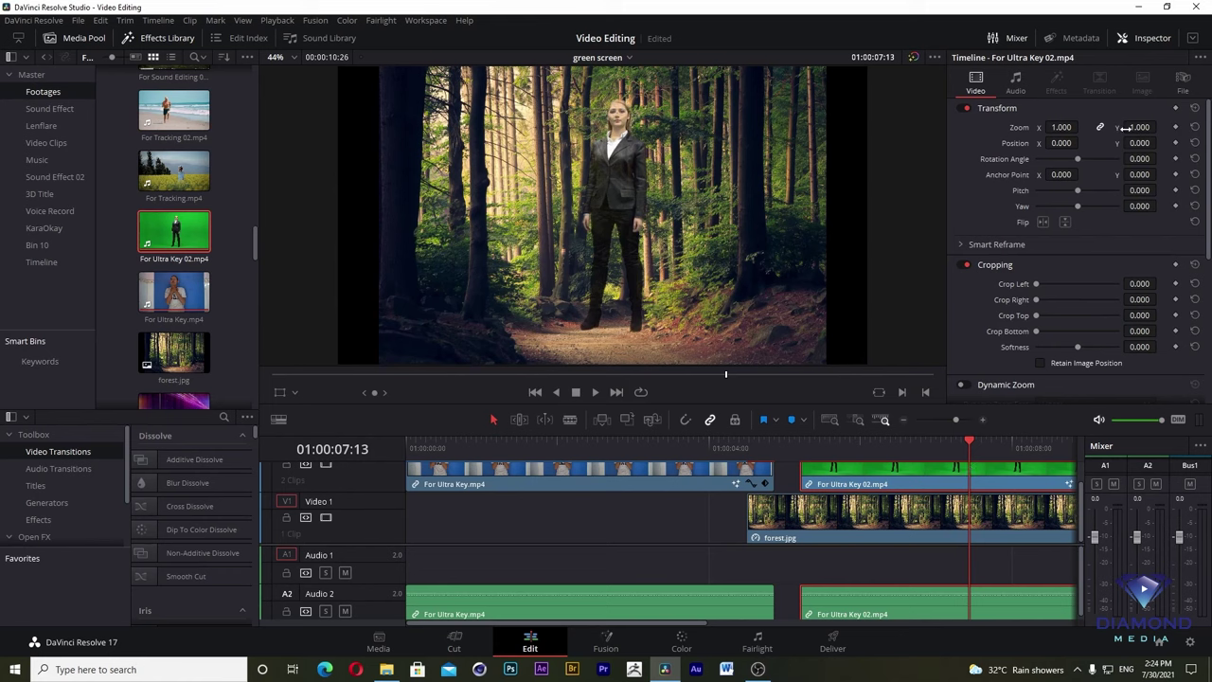
mouse_move(1145, 142)
mouse_down()
mouse_move(1160, 142)
mouse_move(1139, 142)
mouse_up()
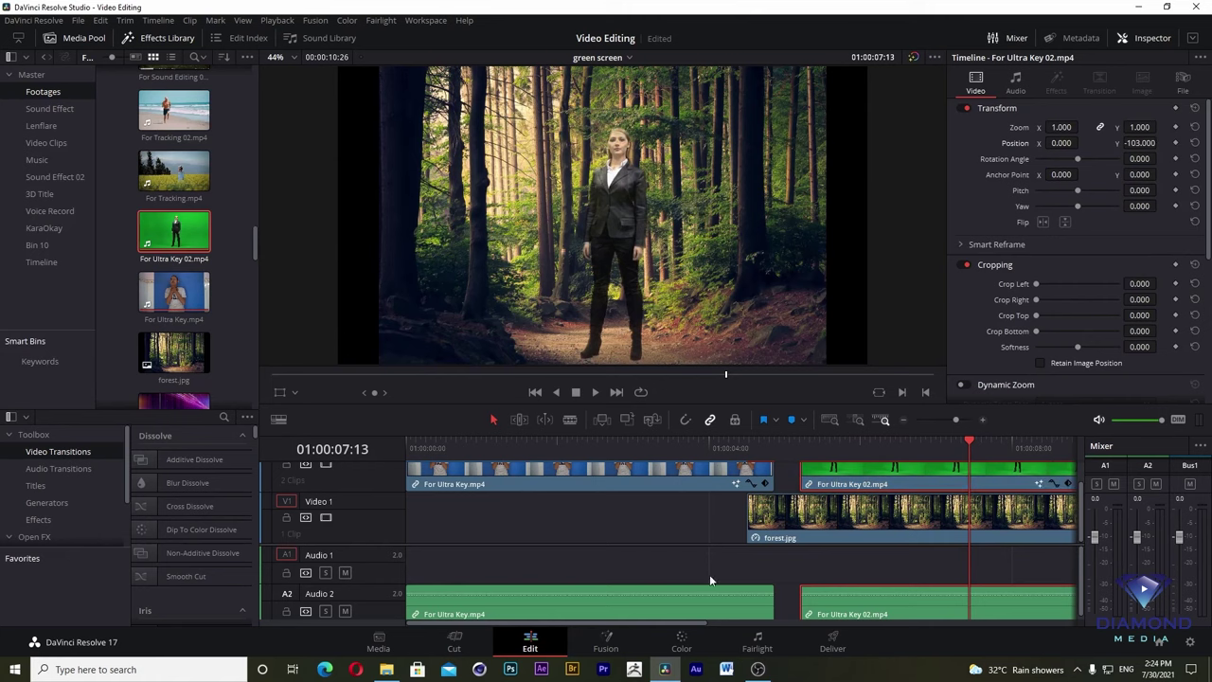
click(606, 641)
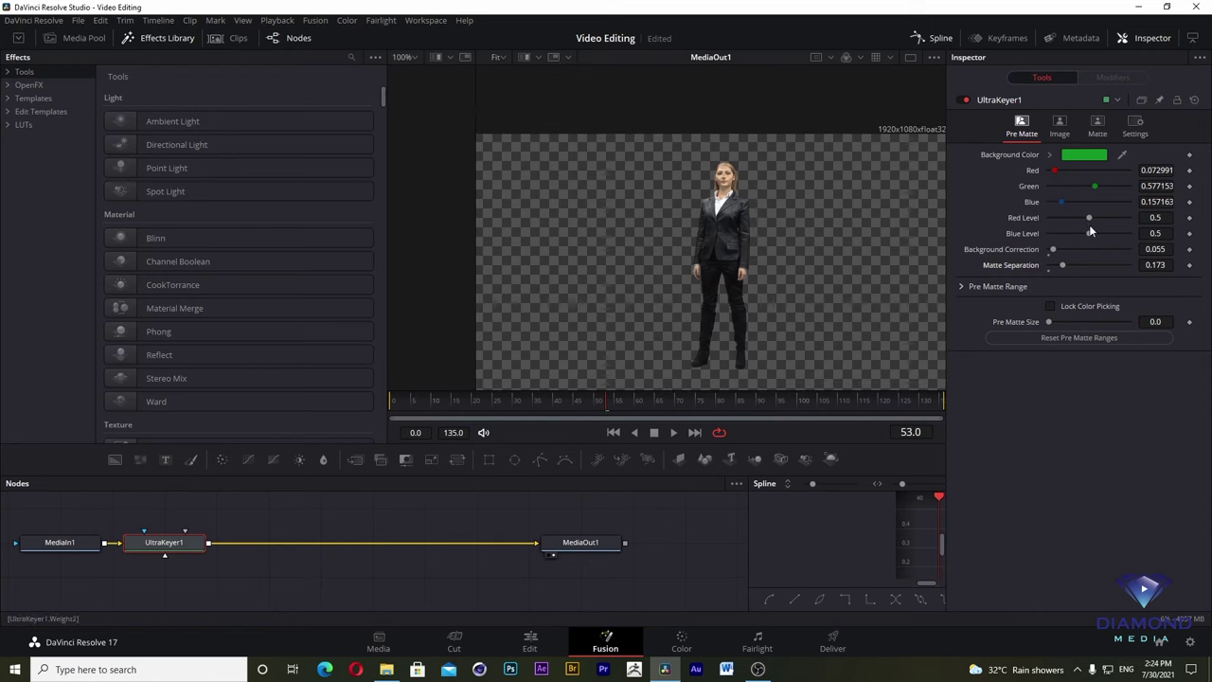
- Readjust Background Correction and soften the matte with Blur 0.16, then go back to the Edit page
drag(1053, 249, 1048, 248)
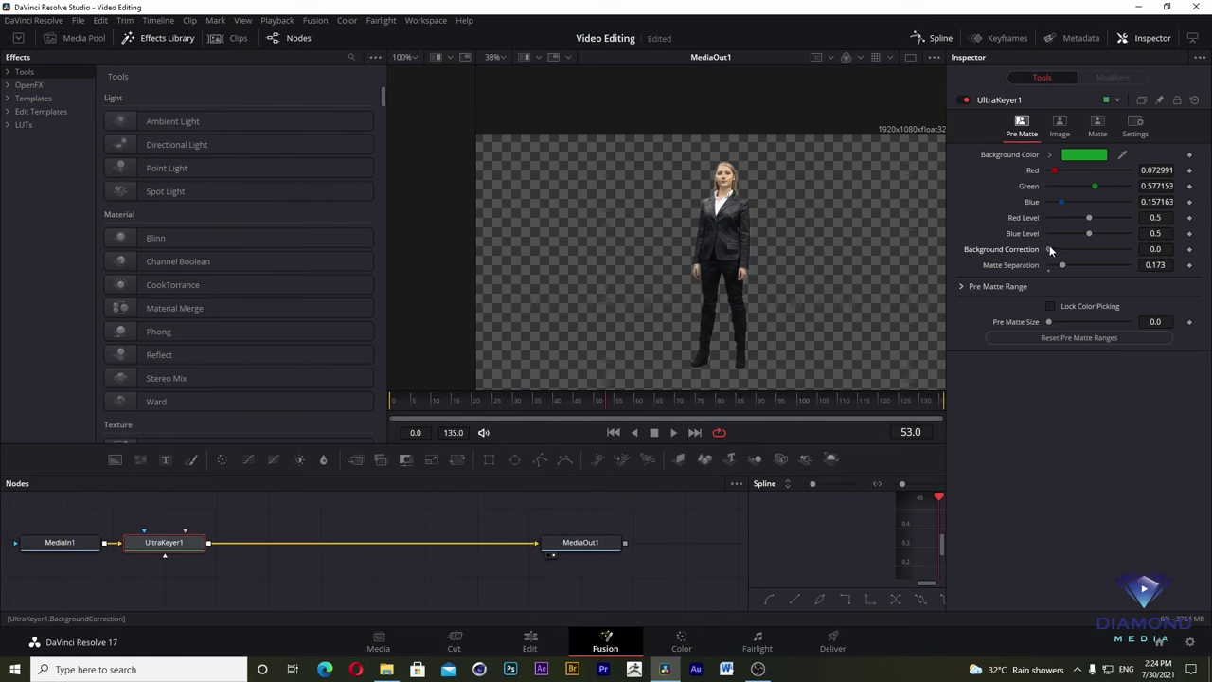
drag(1049, 246, 1058, 269)
click(1098, 124)
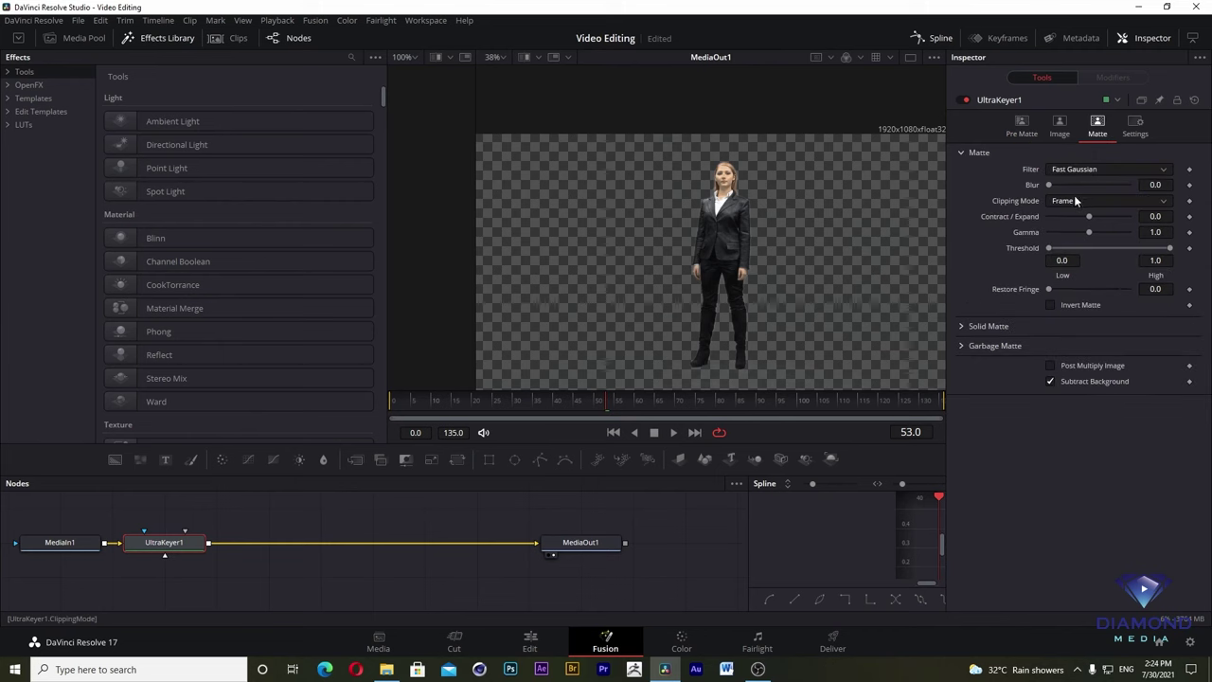
drag(1049, 185, 1051, 184)
click(530, 642)
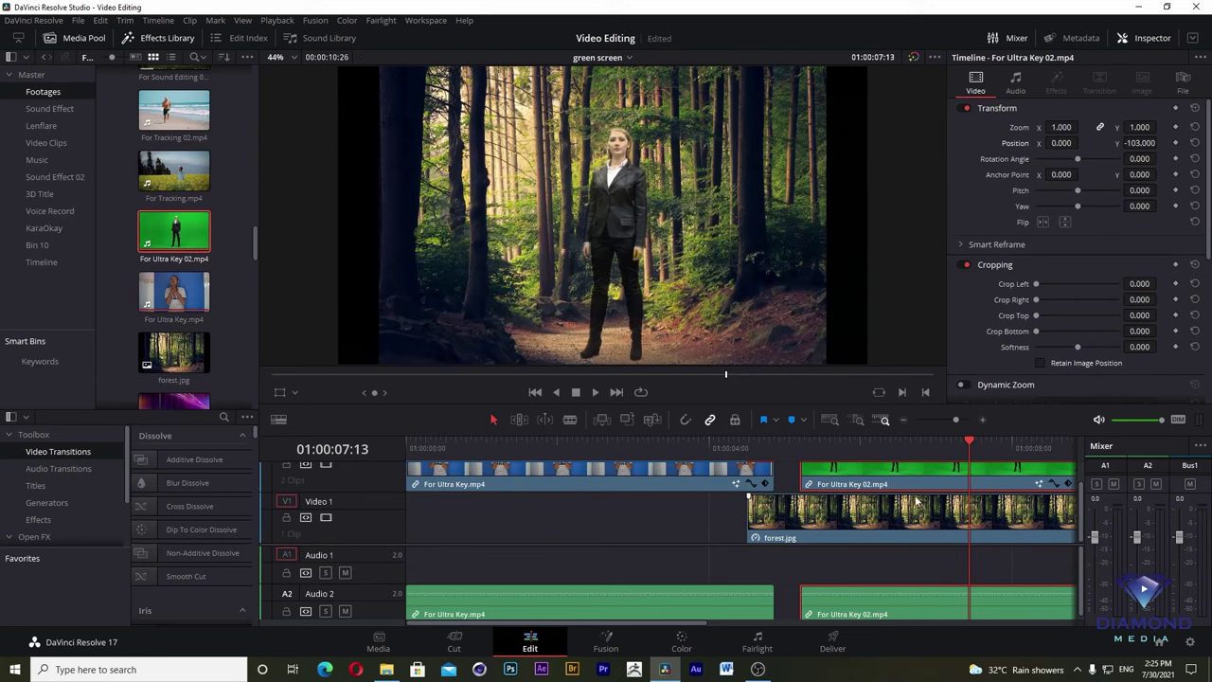
- Scrub the woman's shot, then slide forest.jpg on V1 back under For Ultra Key.mp4 at the start
click(912, 445)
drag(913, 450, 1005, 458)
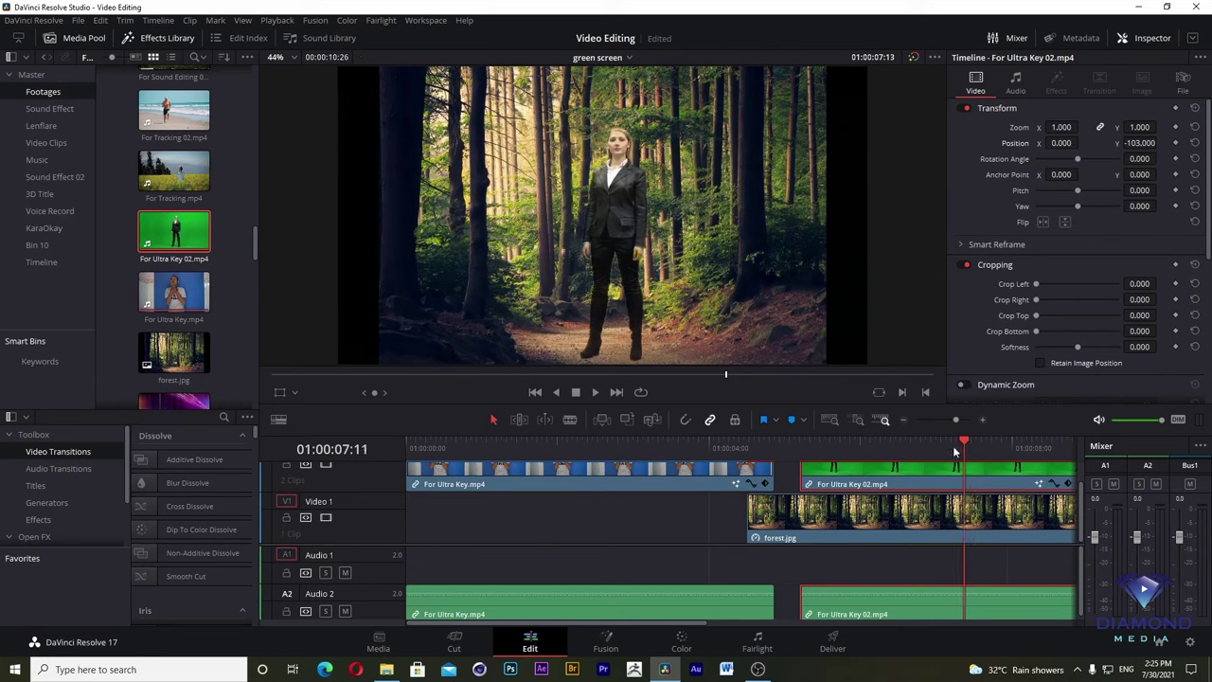
drag(543, 446, 551, 474)
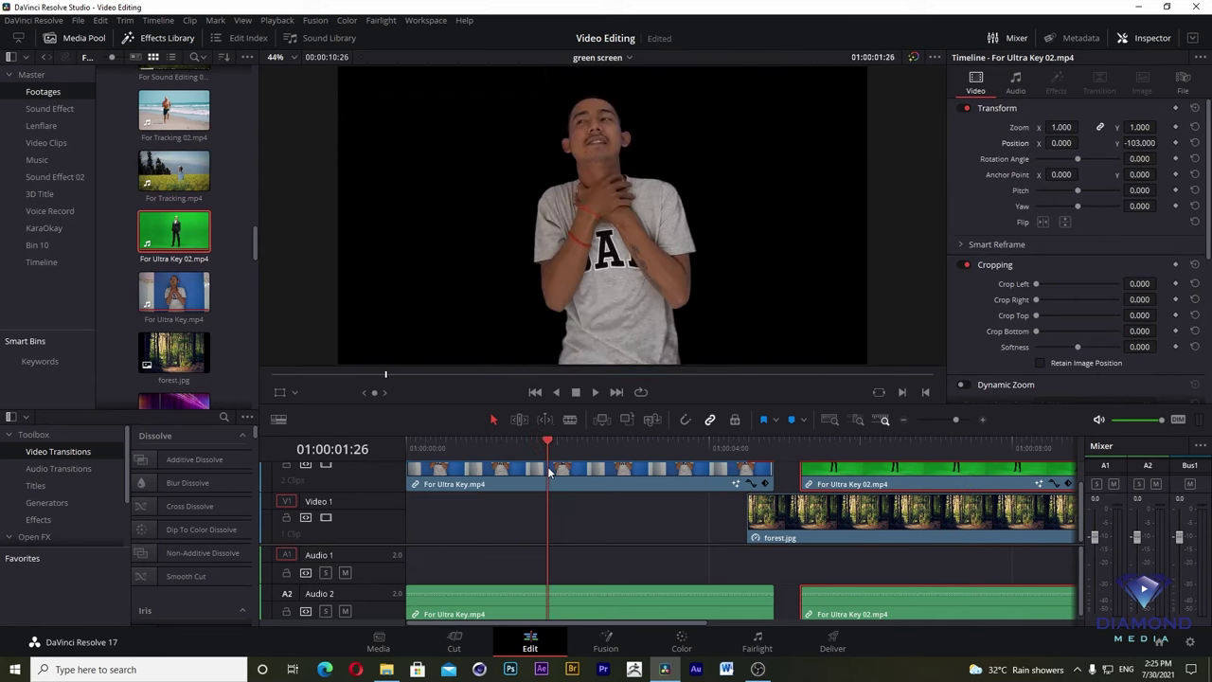
drag(814, 511, 414, 532)
drag(502, 450, 536, 463)
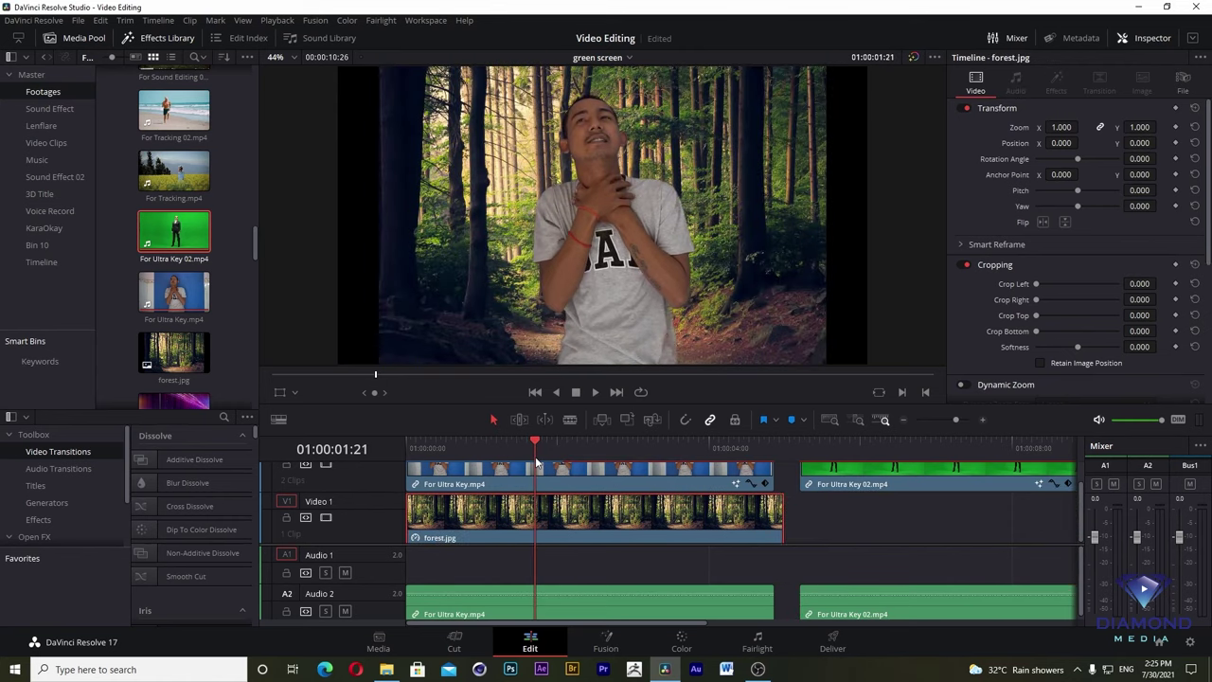